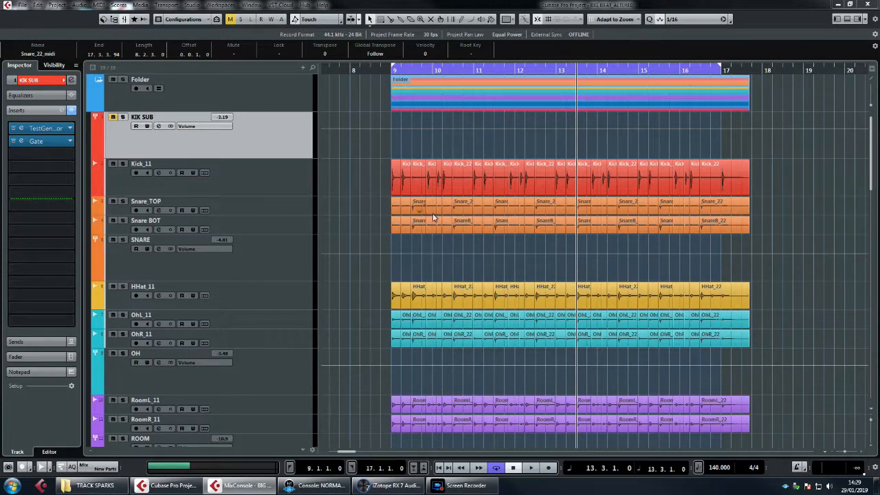
scroll(498, 252, down, 3)
scroll(498, 251, up, 3)
scroll(460, 269, down, 6)
scroll(459, 269, up, 6)
scroll(460, 268, down, 5)
scroll(460, 269, up, 5)
Step: Review the Kick_11 track, the Snare_TOP and Snare BOT tracks with their events, and the SNARE group
click(275, 177)
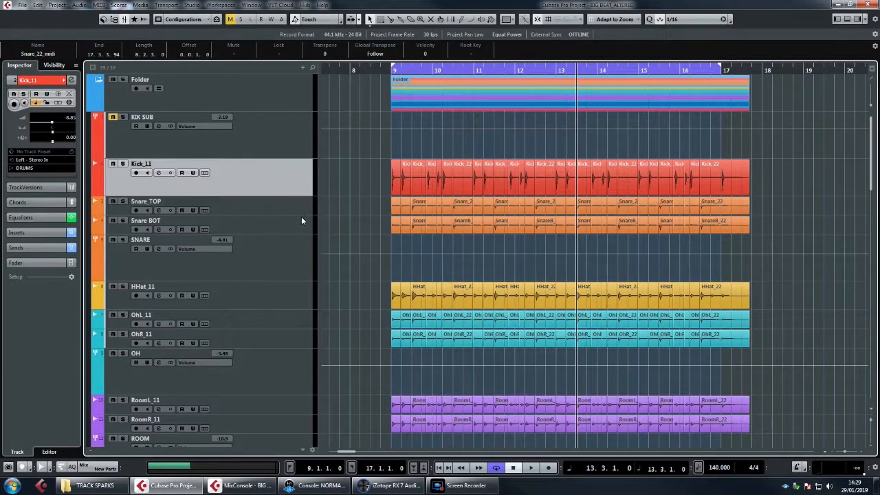
drag(350, 210, 747, 240)
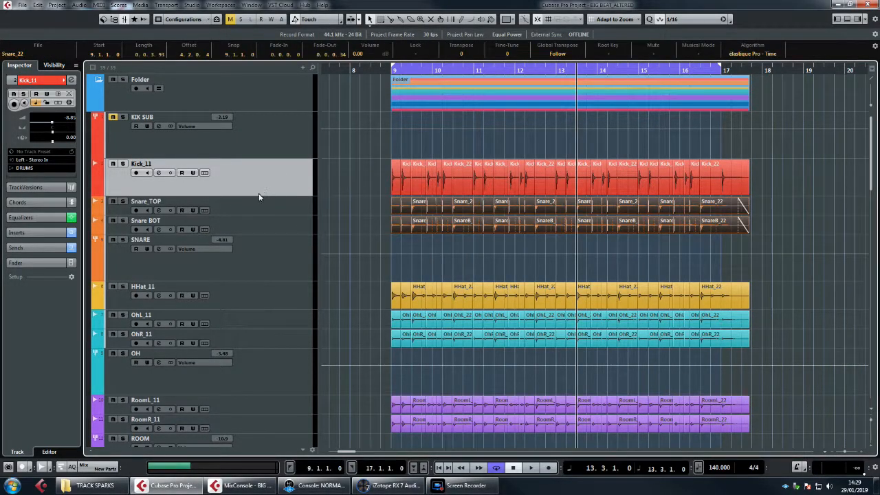
click(280, 211)
click(284, 223)
click(286, 256)
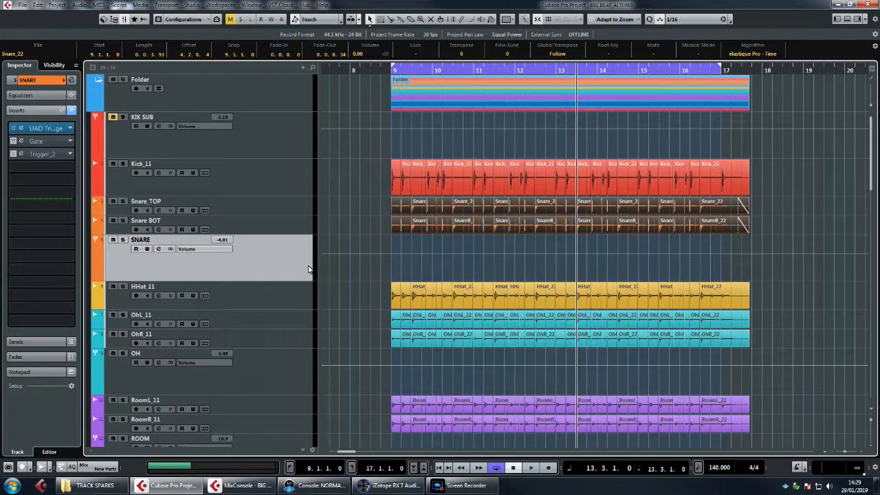
Step: Review the HHat_11 track and the overhead tracks OhL_11 and OhR_11 with their OH group
click(302, 294)
scroll(347, 285, down, 3)
drag(333, 172, 457, 197)
click(252, 170)
click(257, 189)
click(267, 218)
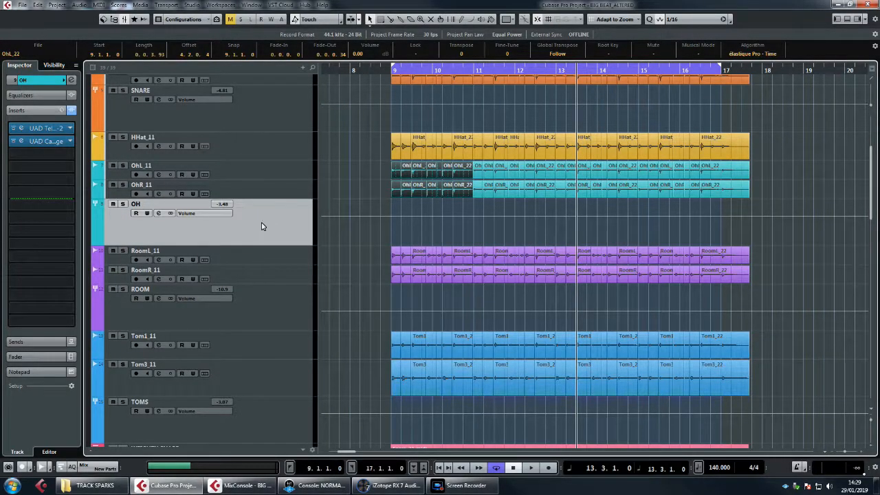
Step: Review the RoomL_11 and RoomR_11 tracks with all their events and the ROOM group
drag(356, 256, 729, 295)
click(260, 259)
click(260, 271)
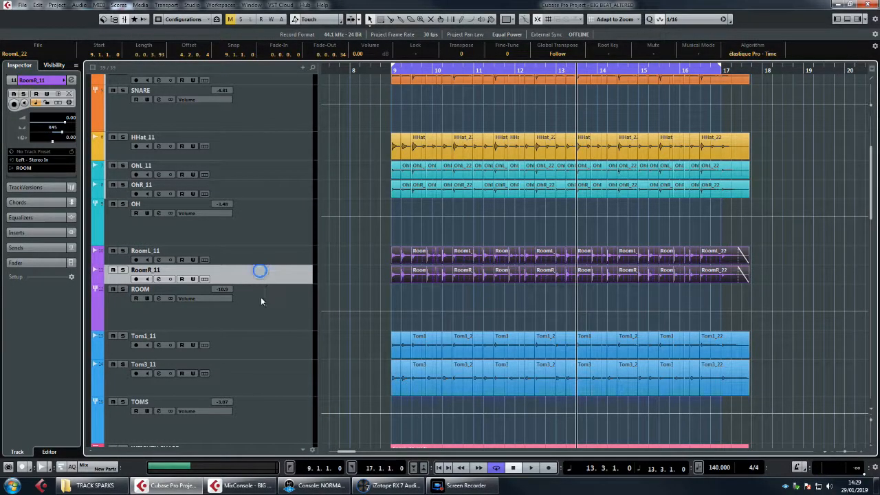
click(276, 309)
Step: Review the Tom1_11 and Tom3_11 tracks with all their events and the TOMS group
scroll(337, 294, down, 2)
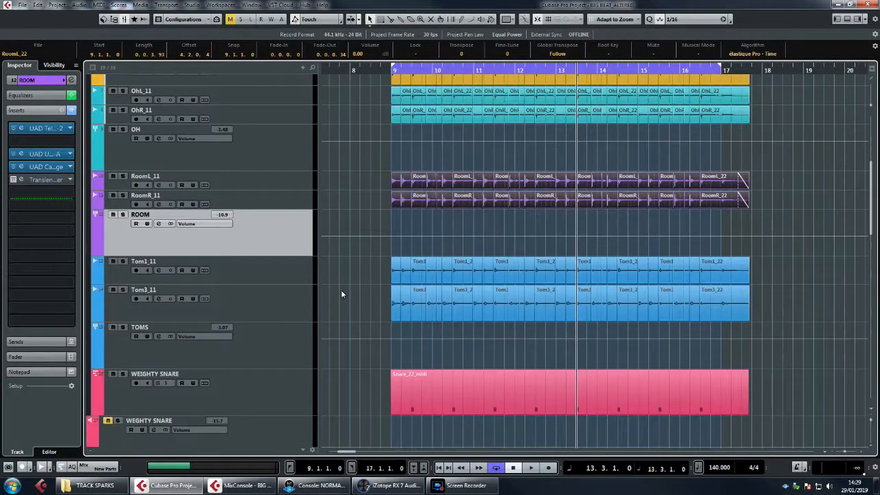
click(283, 266)
click(283, 298)
drag(323, 279, 728, 289)
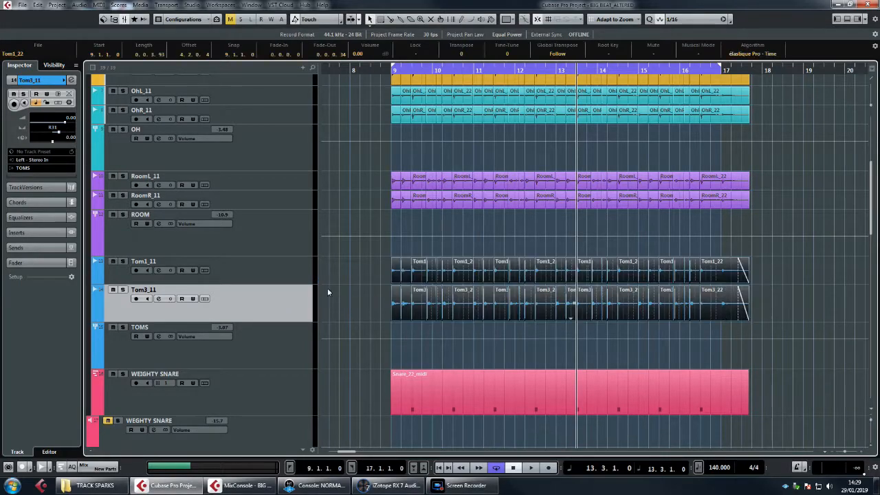
click(269, 354)
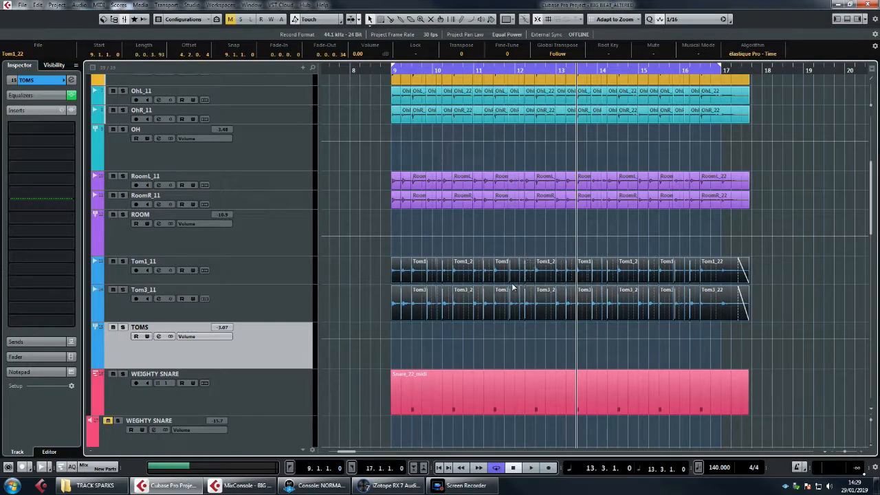
Step: Open the Battery 4 instrument of the WEIGHTY SNARE track, inspect its loaded snare samples and close it again
scroll(475, 297, down, 3)
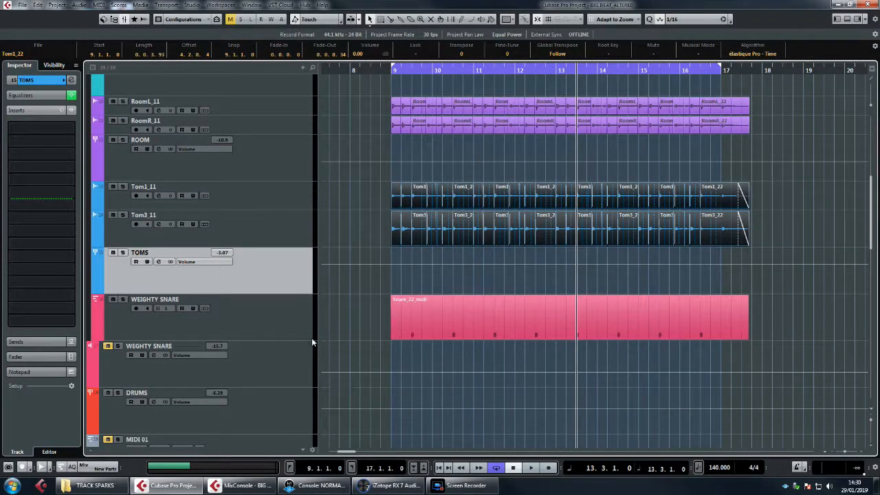
click(283, 322)
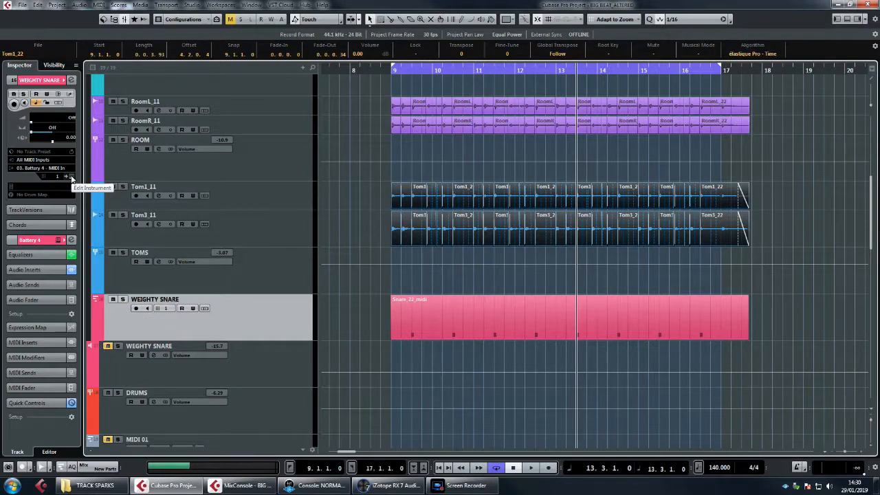
click(72, 178)
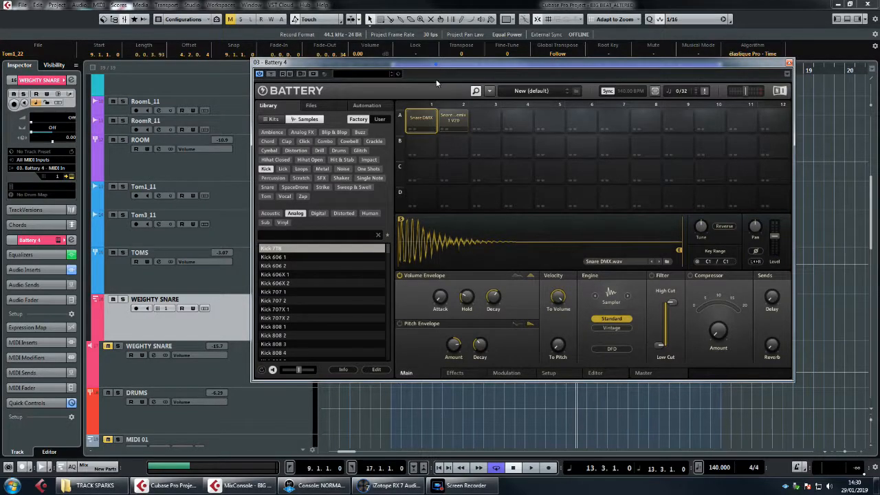
drag(436, 80, 435, 99)
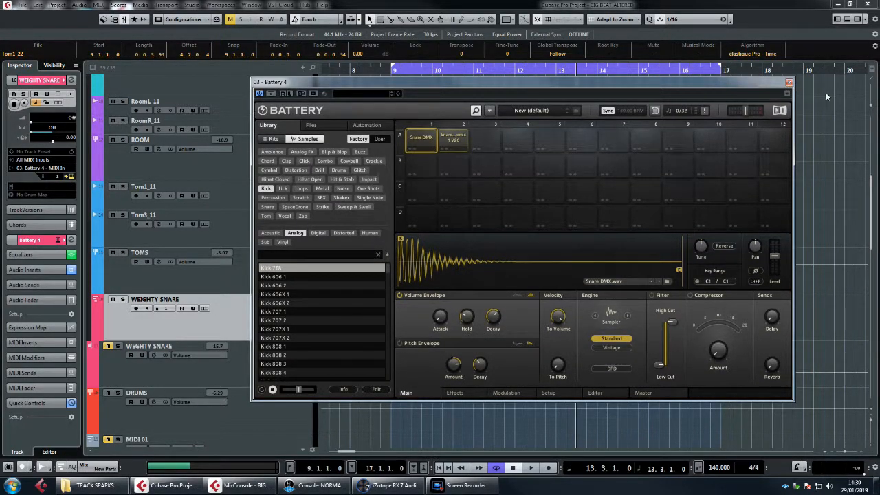
click(789, 84)
Step: Move the Snare_22_midi part from the WEIGHTY SNARE track to the MIDI 01 track at the same bar position
scroll(495, 238, down, 2)
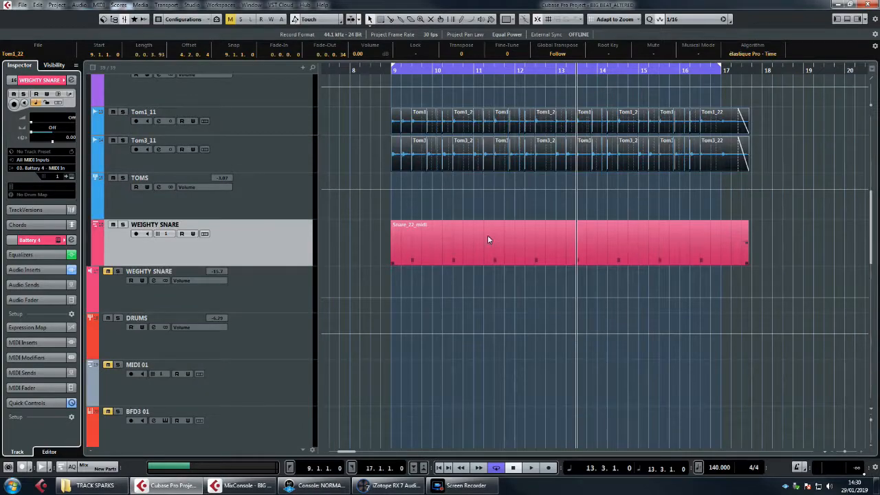
scroll(519, 255, up, 2)
scroll(519, 256, down, 6)
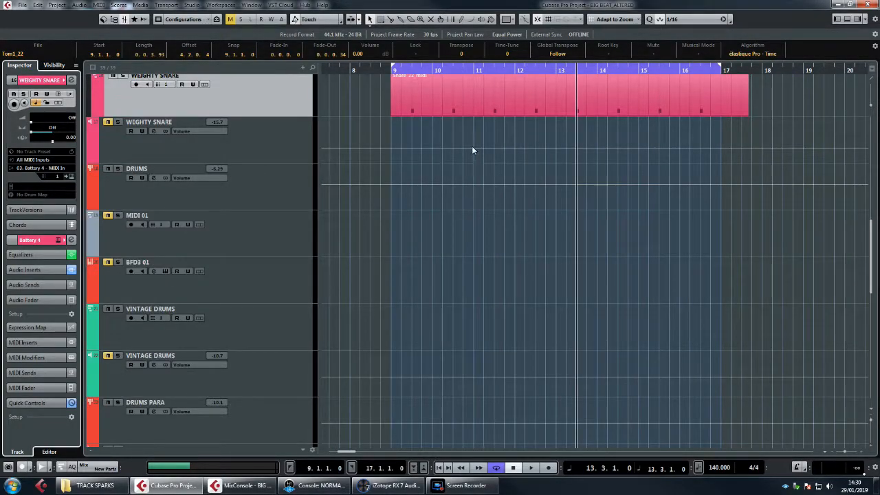
drag(463, 95, 474, 234)
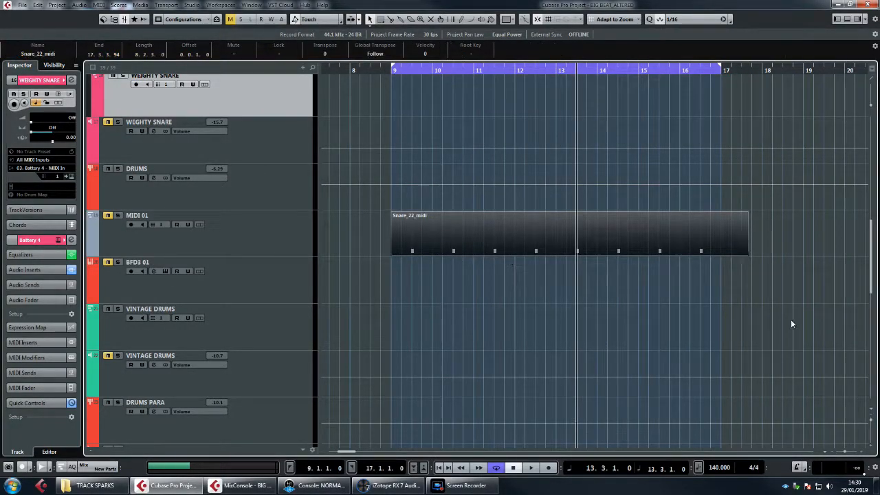
Step: Play the drum loop from the left locator at bar 9 without the snare layer and stop playback
scroll(787, 323, up, 8)
scroll(788, 323, up, 6)
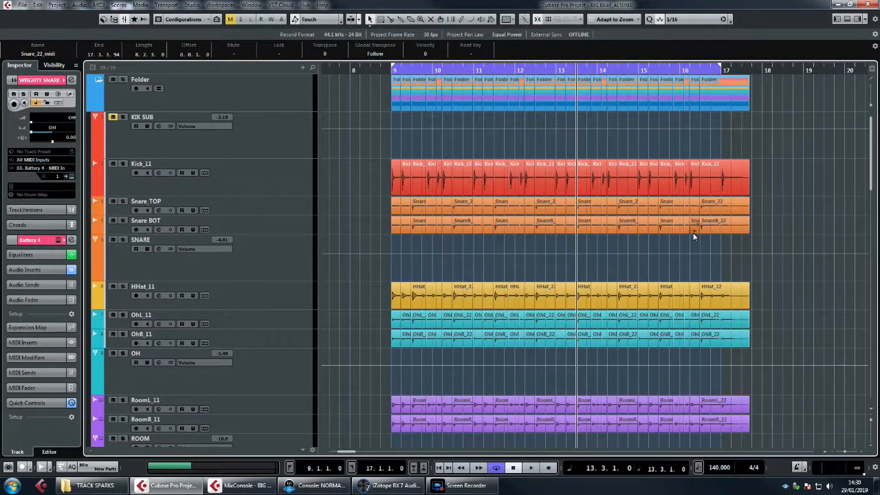
key(KP_1)
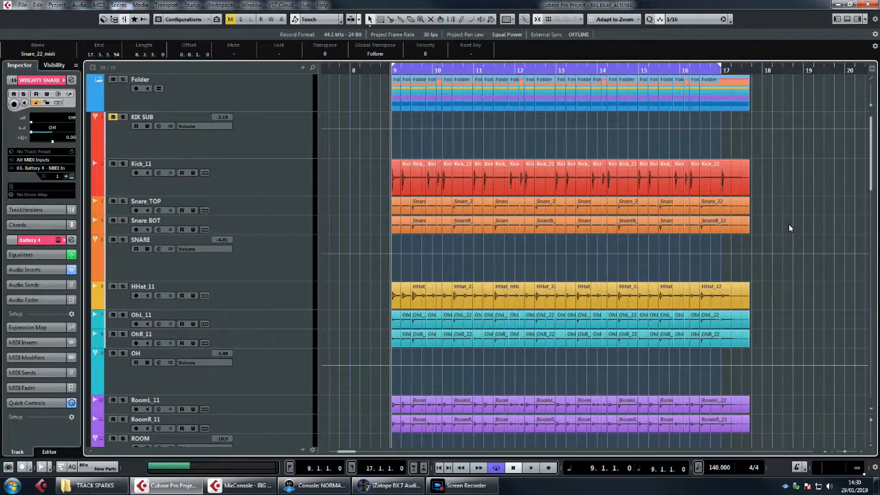
key(space)
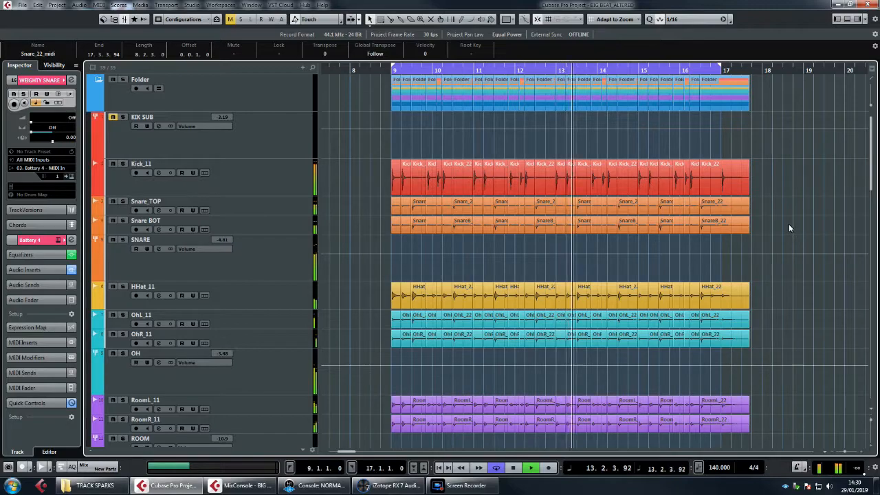
key(space)
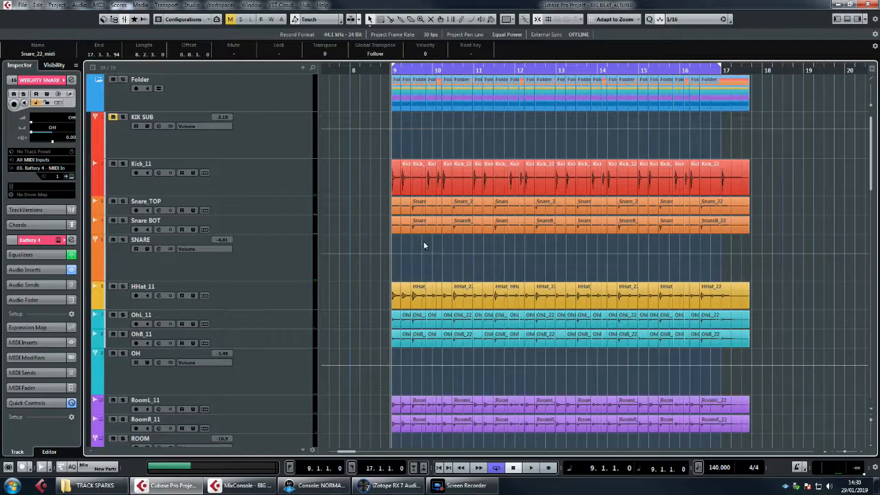
Step: Select all sliced events on the kick, snare, hi-hat and overhead tracks and compare them with the remaining drum tracks
drag(373, 177, 782, 340)
scroll(791, 350, down, 2)
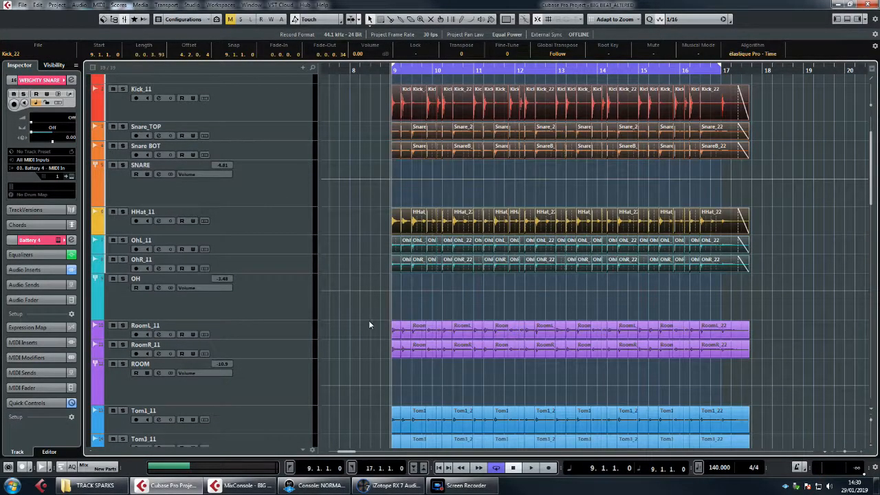
scroll(512, 209, up, 2)
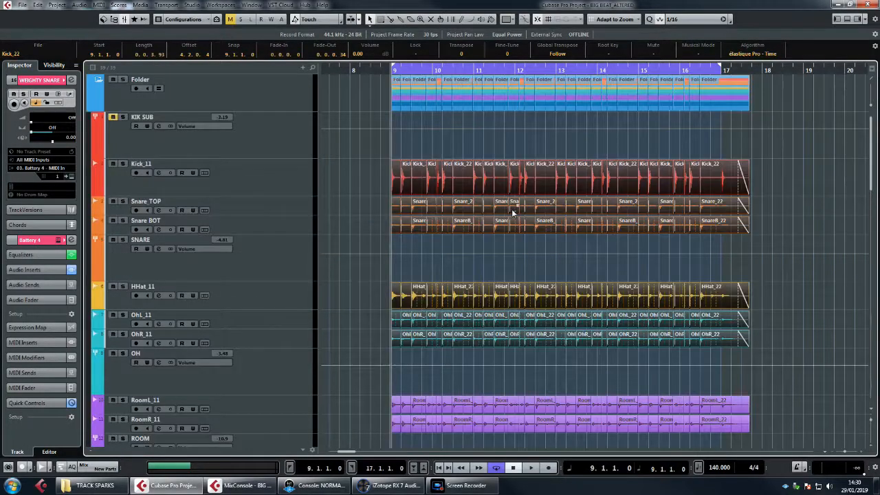
Step: Enable Group Editing on the Folder track and select the second slice across all drum tracks
click(184, 91)
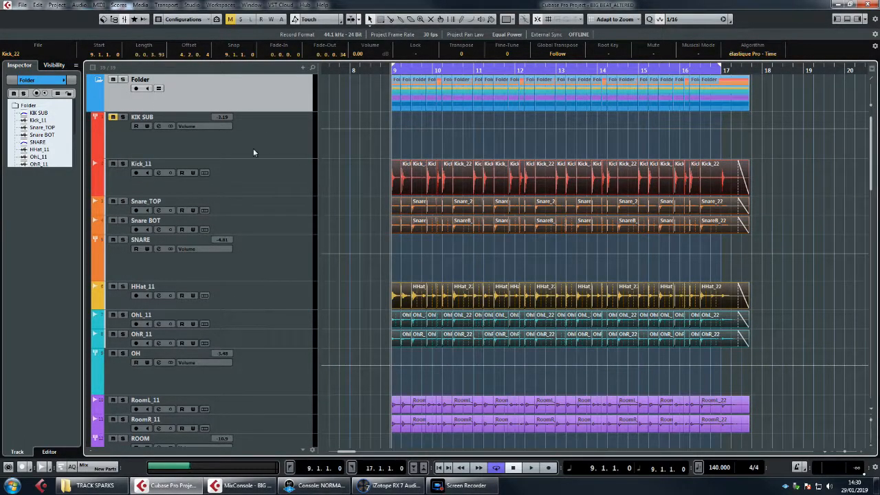
click(159, 90)
scroll(364, 191, down, 5)
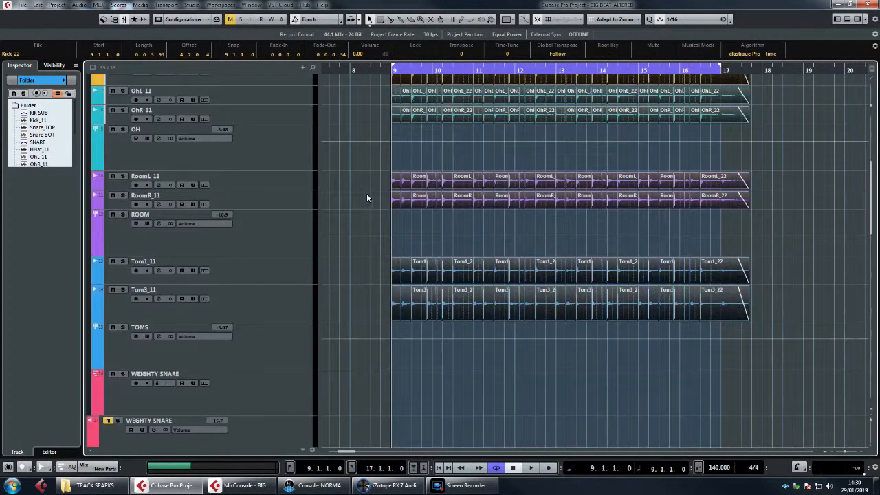
click(372, 305)
click(405, 304)
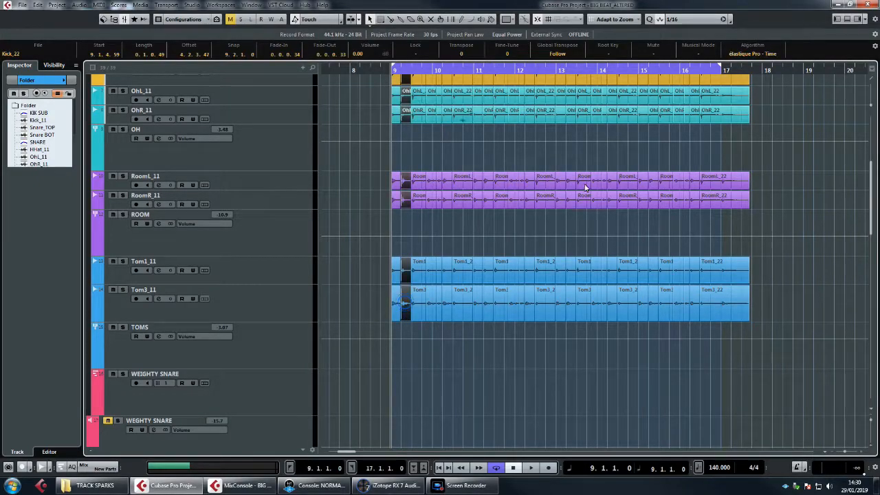
Step: Select the last slice at bar 16 across the grouped drum tracks and check the selection on every track
scroll(618, 207, up, 2)
click(736, 258)
scroll(777, 236, up, 3)
scroll(777, 236, down, 5)
scroll(777, 236, up, 3)
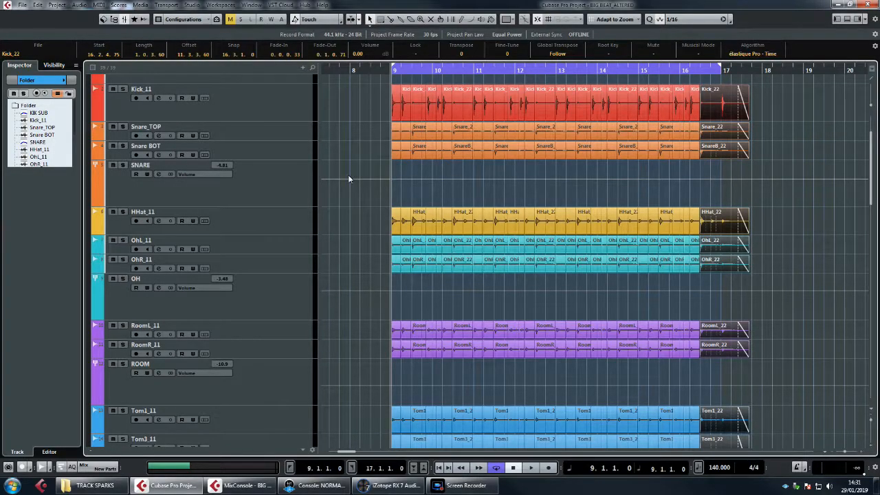
scroll(348, 175, up, 2)
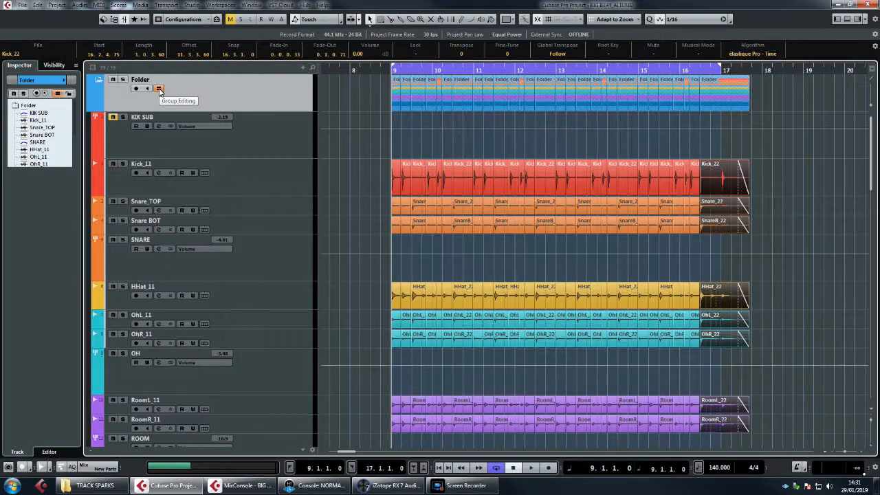
Step: Turn off Group Editing on the Folder track and deselect all events
click(160, 89)
click(335, 174)
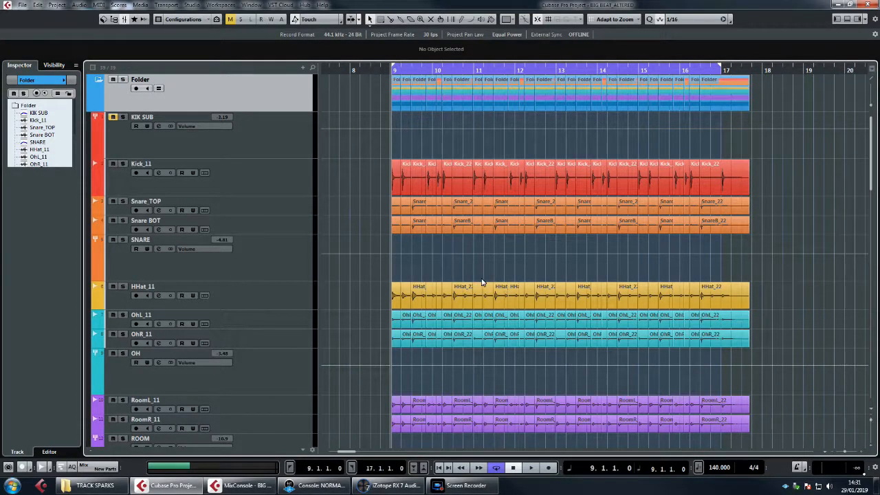
scroll(726, 253, down, 1)
scroll(727, 253, down, 1)
scroll(726, 253, up, 1)
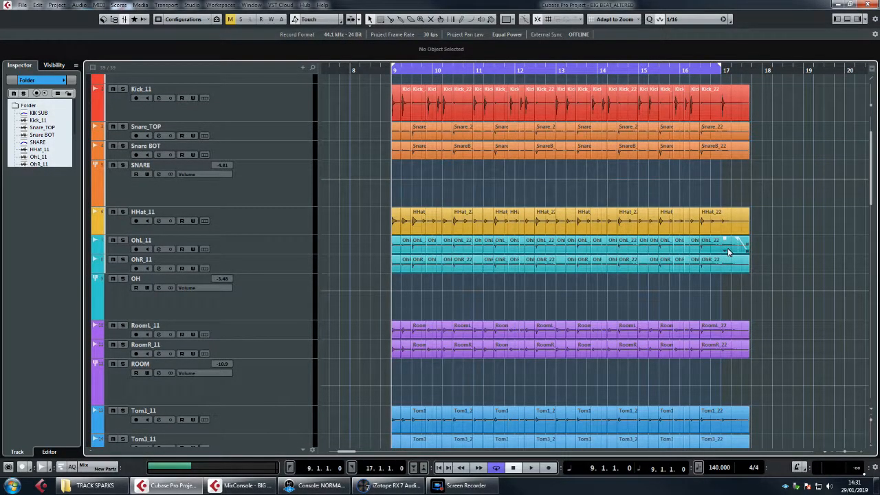
scroll(737, 190, up, 1)
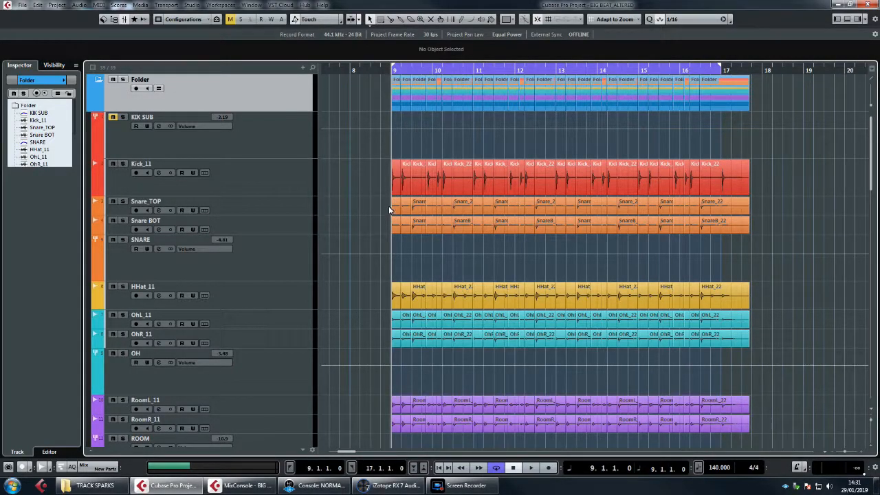
Step: Open the first Snare_TOP event for sample editing, adjust its hitpoint threshold slightly and close the editor
mouse_move(376, 209)
mouse_down()
mouse_move(724, 198)
mouse_move(692, 209)
mouse_move(388, 219)
mouse_move(386, 205)
mouse_up()
double_click(396, 213)
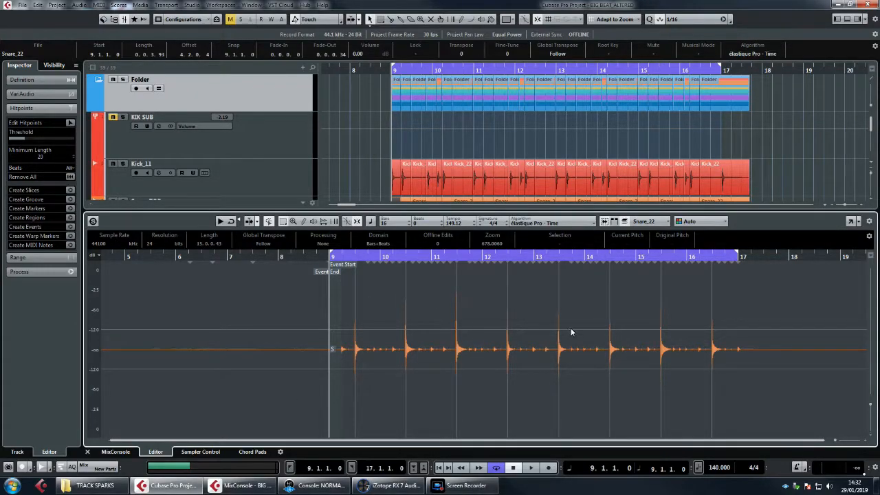
click(22, 140)
mouse_move(22, 140)
mouse_down()
mouse_move(9, 142)
mouse_move(27, 138)
mouse_up()
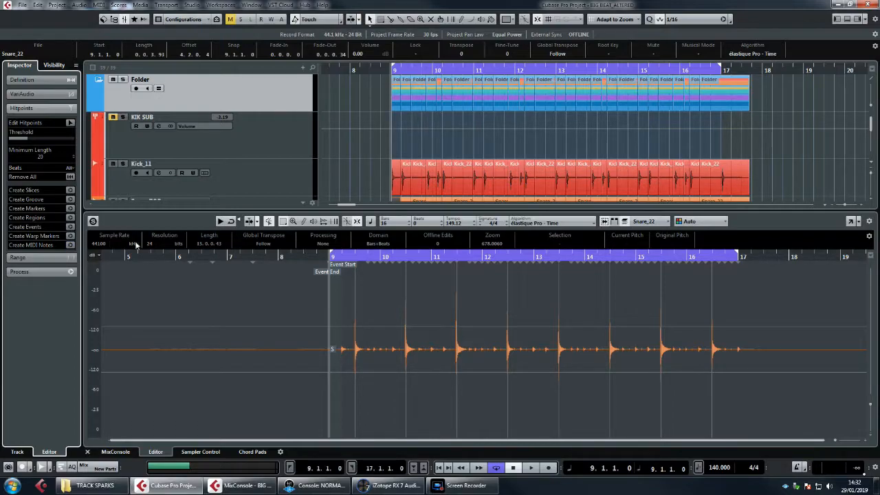
click(87, 453)
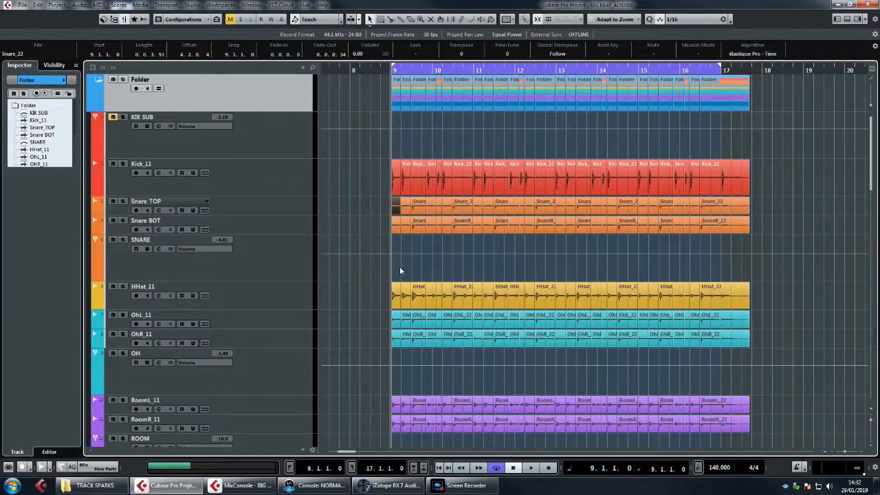
Step: Select the Snare_22_midi part on the MIDI 01 track and examine its notes
scroll(399, 266, down, 8)
scroll(401, 267, down, 3)
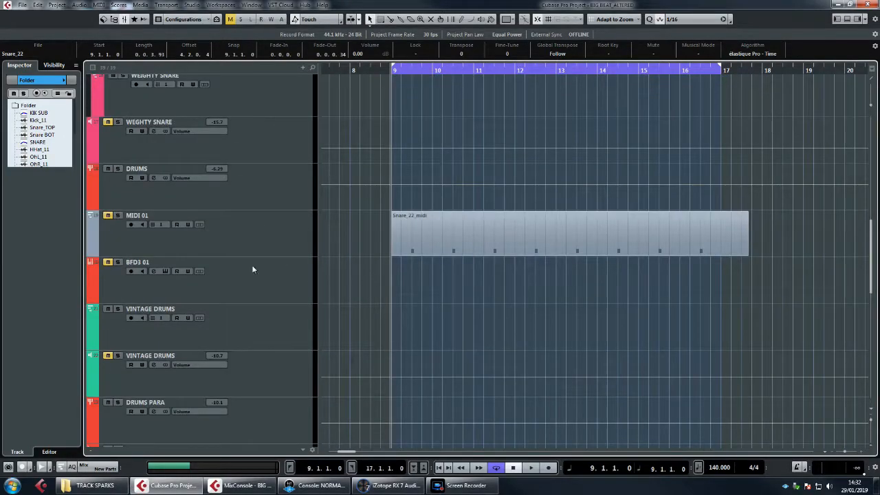
click(492, 235)
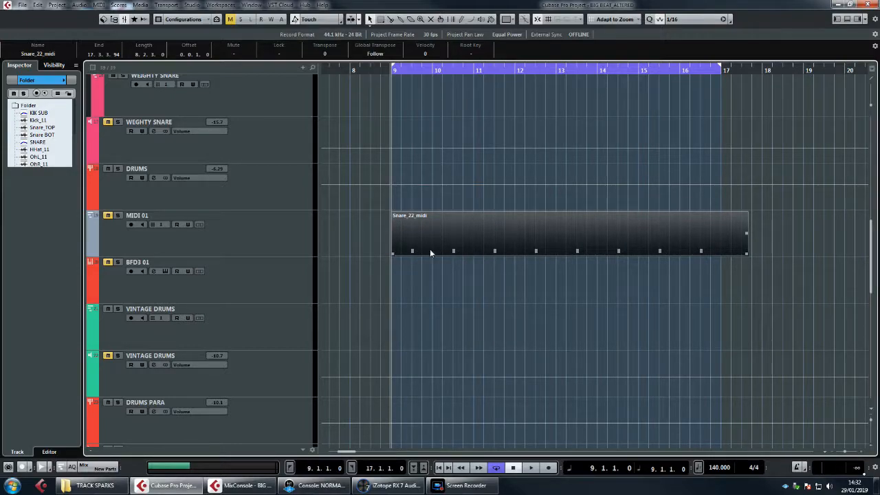
scroll(467, 275, up, 2)
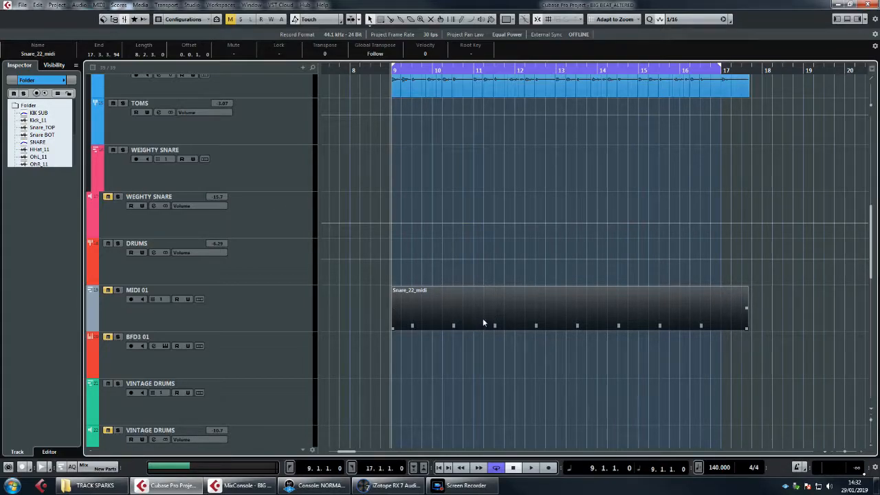
Step: Move the Snare_22_midi part from the MIDI 01 track up to the WEIGHTY SNARE track, keeping its start at bar 9
scroll(491, 321, up, 4)
scroll(491, 320, down, 4)
scroll(447, 314, up, 2)
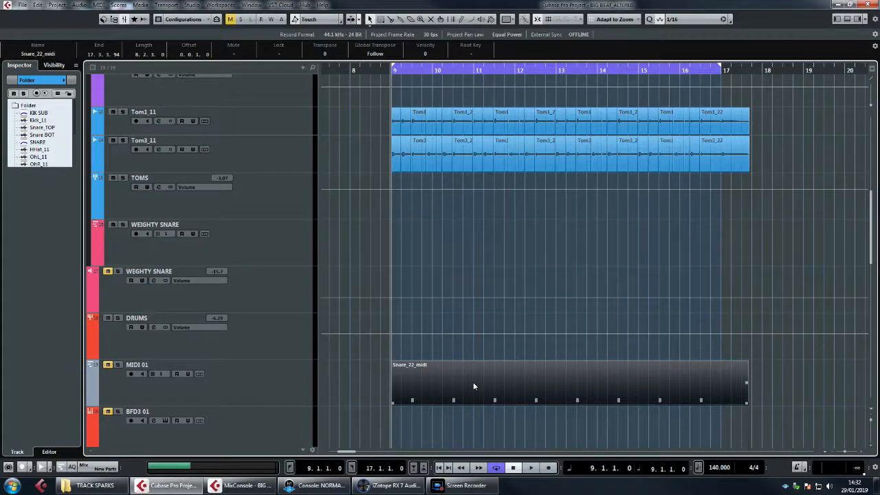
drag(471, 380, 469, 238)
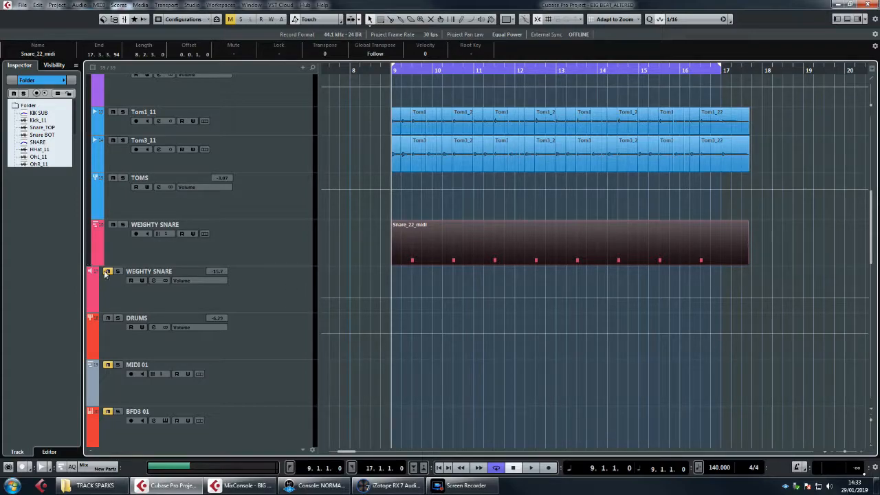
Step: Open the Snare_22_midi part in the note editor, select all its notes, check their pitch on the keyboard and close the editor
double_click(483, 247)
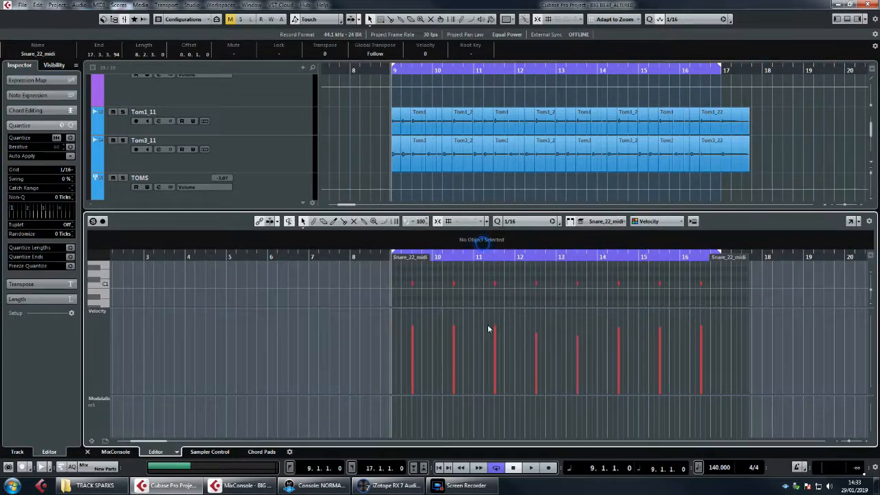
drag(393, 275, 797, 284)
scroll(711, 288, up, 4)
drag(732, 277, 391, 306)
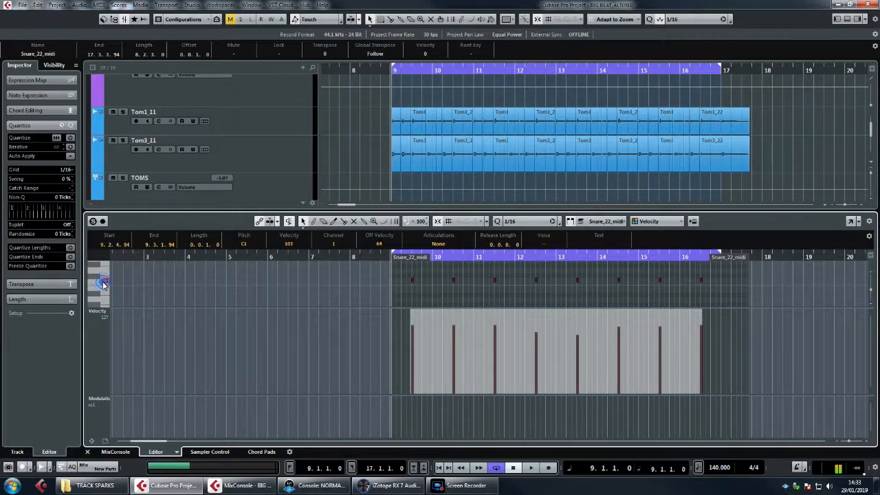
scroll(470, 171, down, 3)
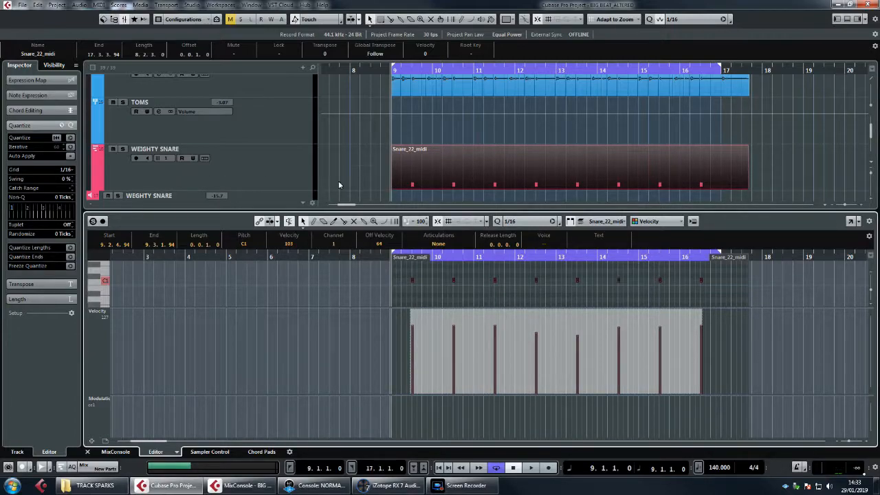
click(86, 452)
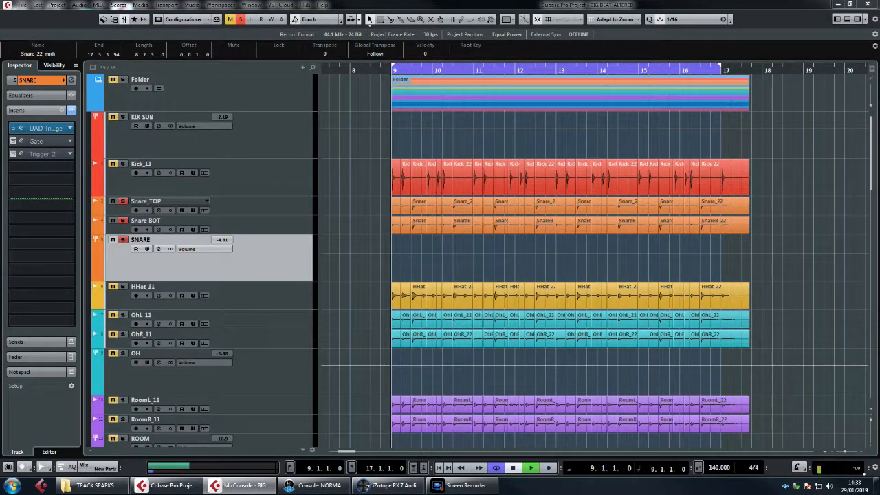
Step: Audition the soloed acoustic SNARE tracks from bar 9, stop playback and add the WEIGHTY SNARE track to the solo
key(space)
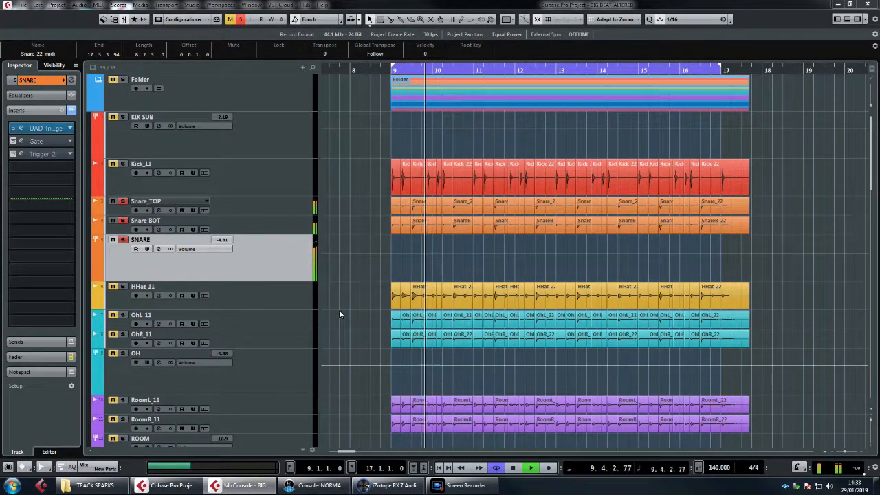
scroll(339, 310, down, 2)
scroll(340, 312, down, 4)
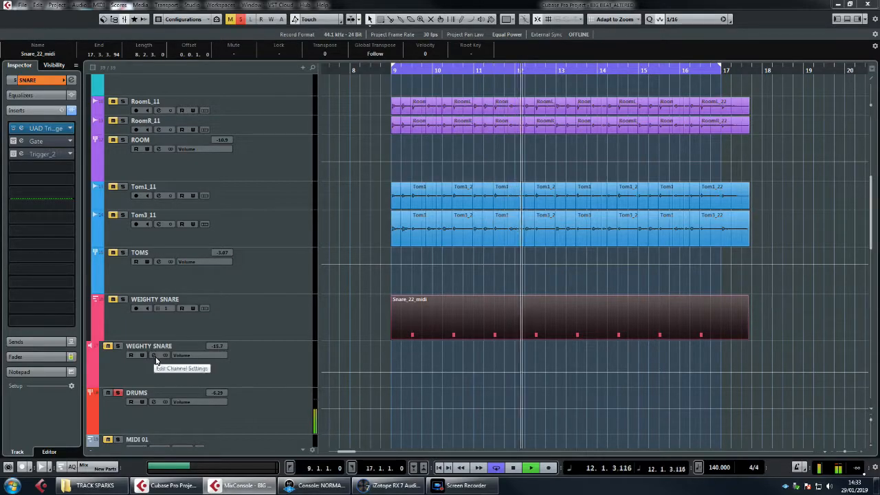
key(space)
click(124, 302)
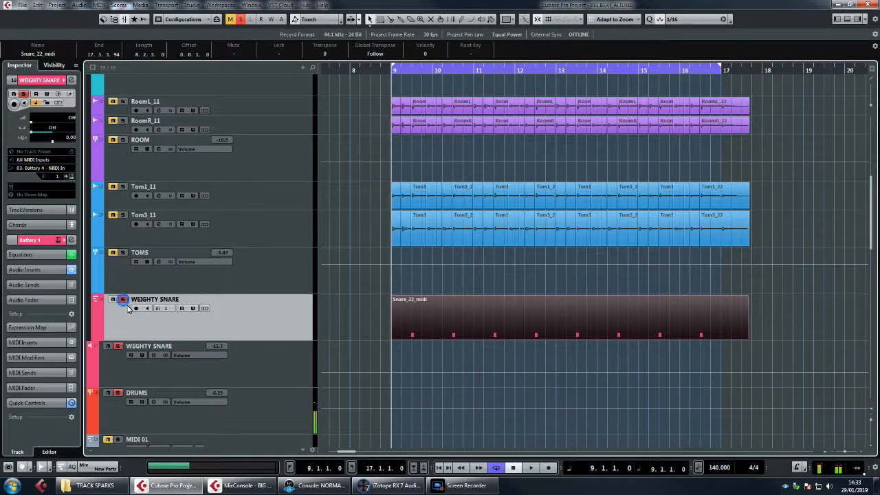
Step: In the WEGHTY SNARE channel settings, switch on the equalizer's PRE filter section and inspect the UAD Cambridge insert's curve
click(154, 355)
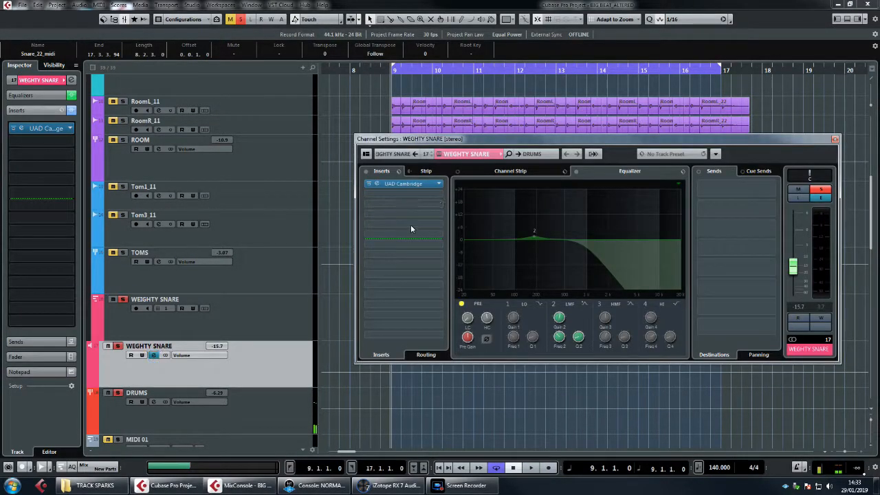
click(461, 304)
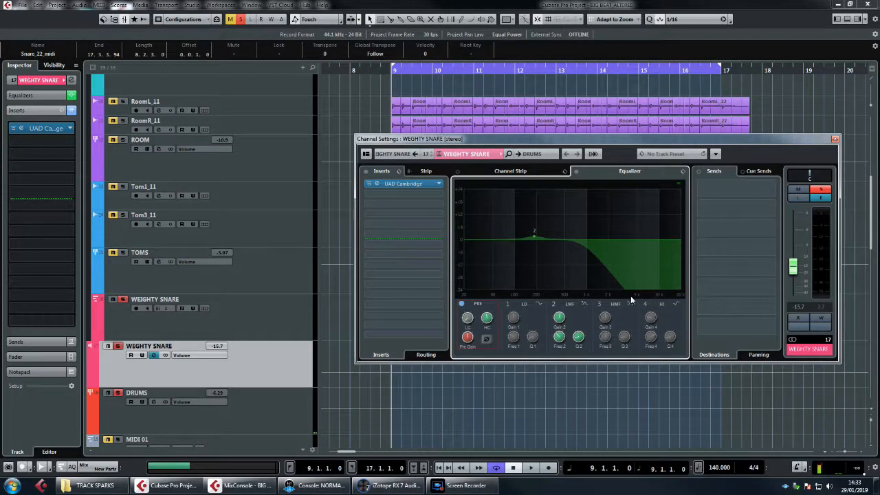
double_click(406, 185)
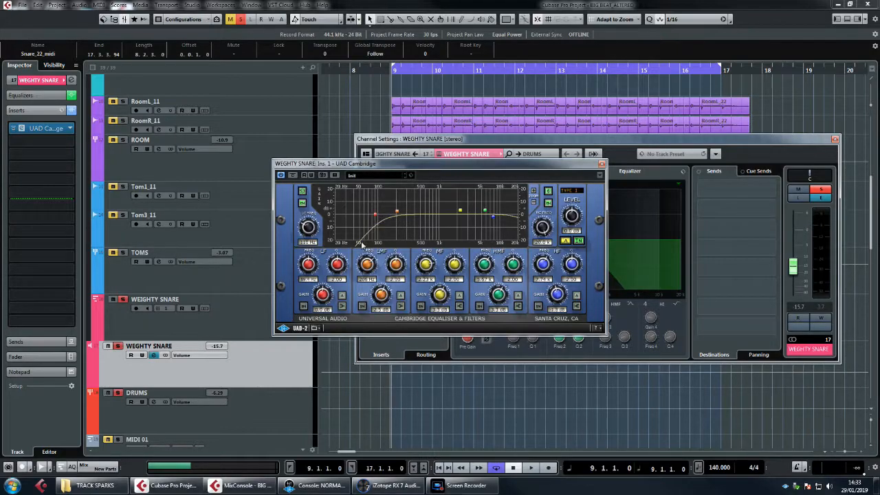
click(601, 165)
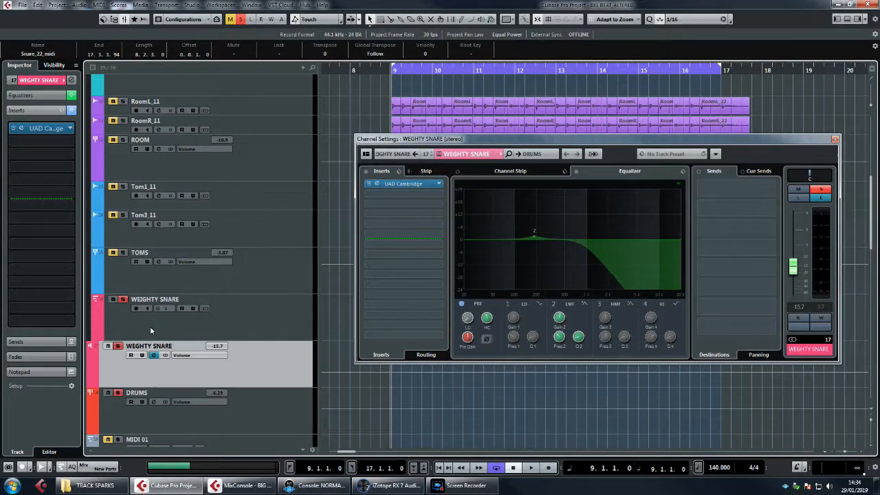
Step: Open the Battery 4 instrument of the WEGHTY SNARE channel, audition the Snare DMX cell several times and close it
click(153, 356)
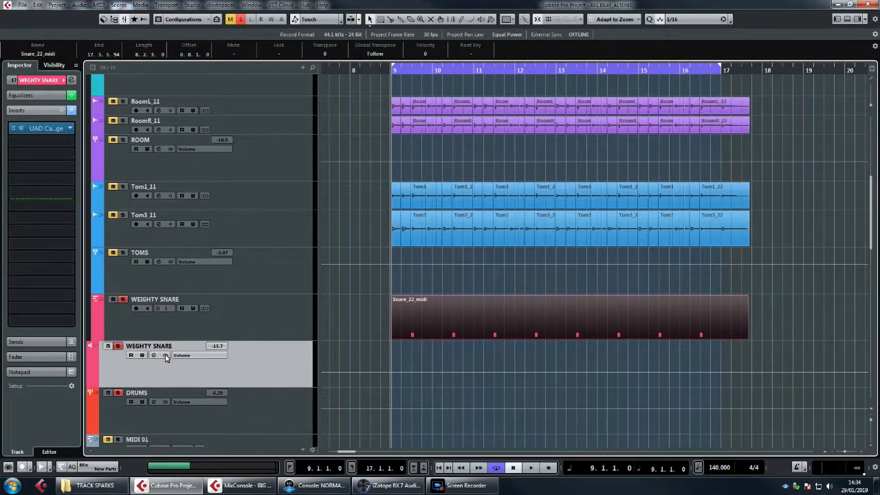
click(153, 355)
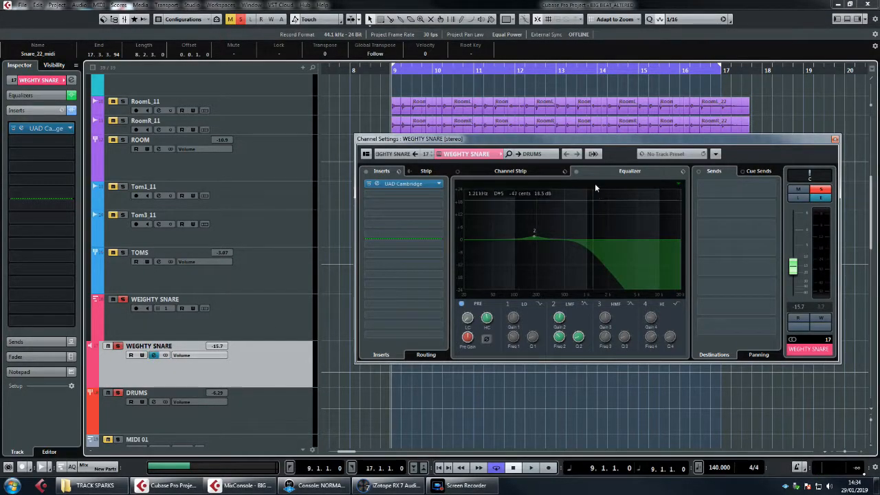
click(35, 80)
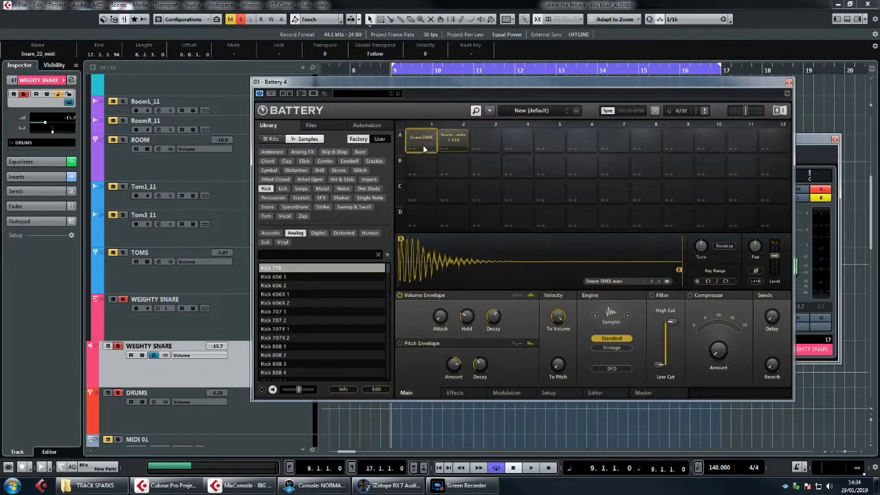
click(423, 143)
click(424, 143)
click(424, 143)
click(424, 142)
click(424, 142)
click(424, 142)
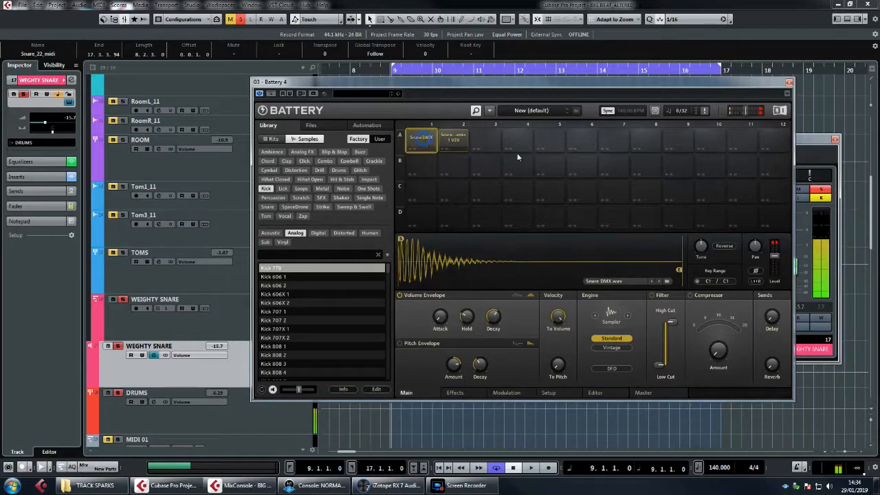
click(789, 84)
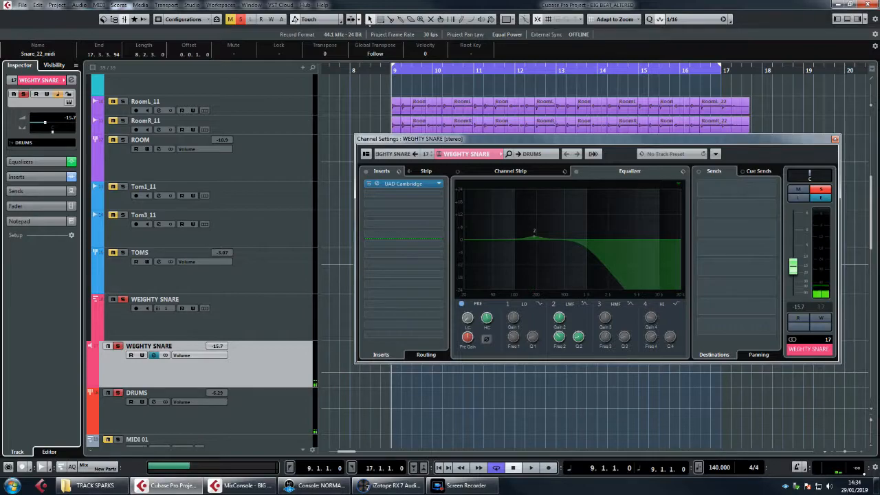
Step: Raise the WEGHTY SNARE channel level to -9.56 dB during playback and compare the snare sound with and without that layer
key(space)
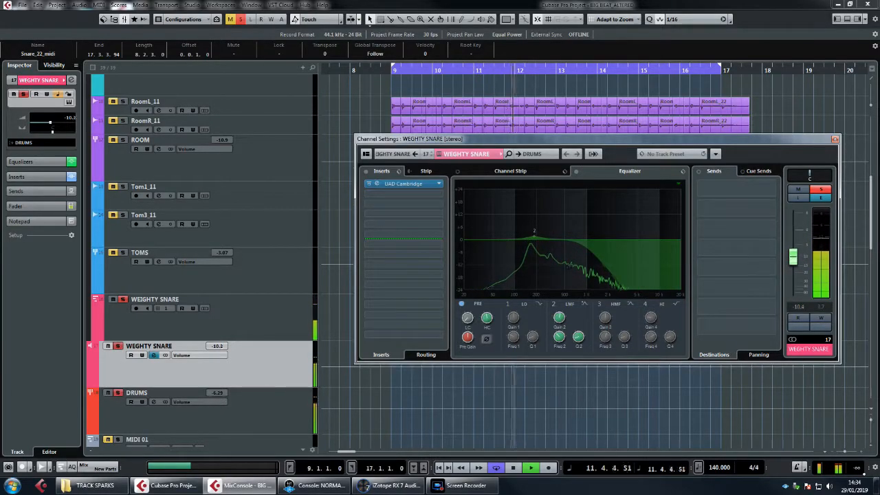
key(space)
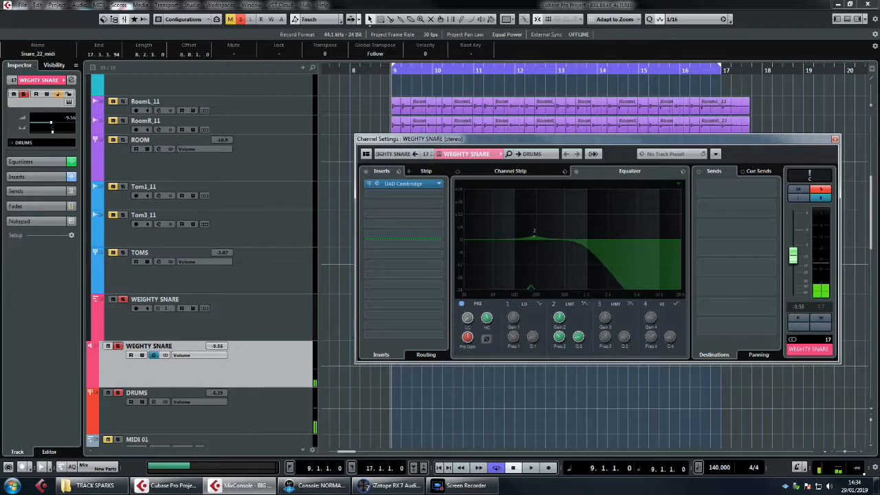
key(s)
key(space)
click(117, 346)
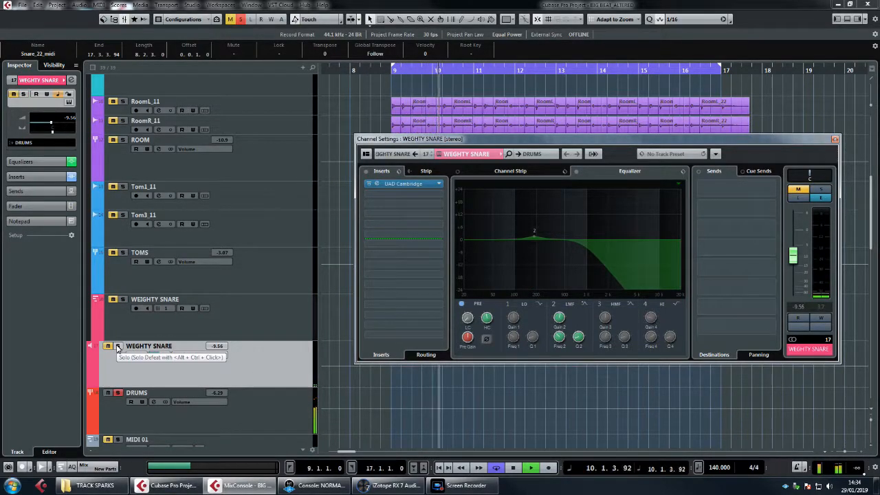
click(118, 347)
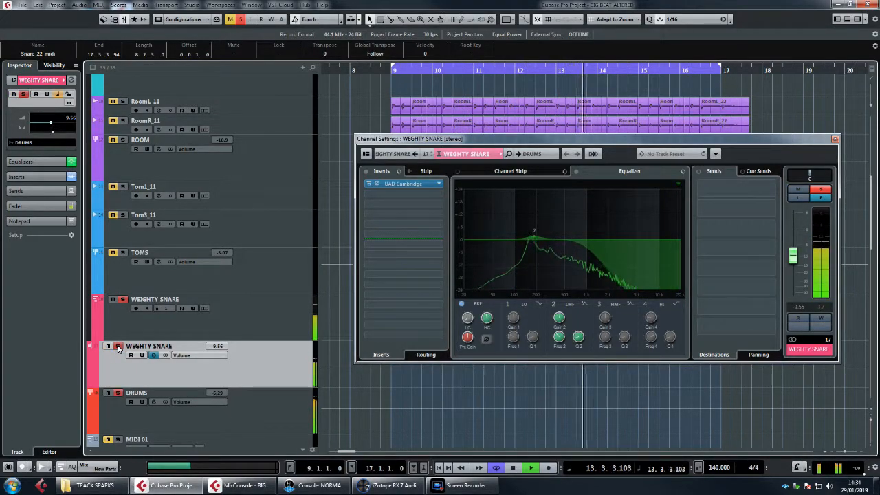
key(space)
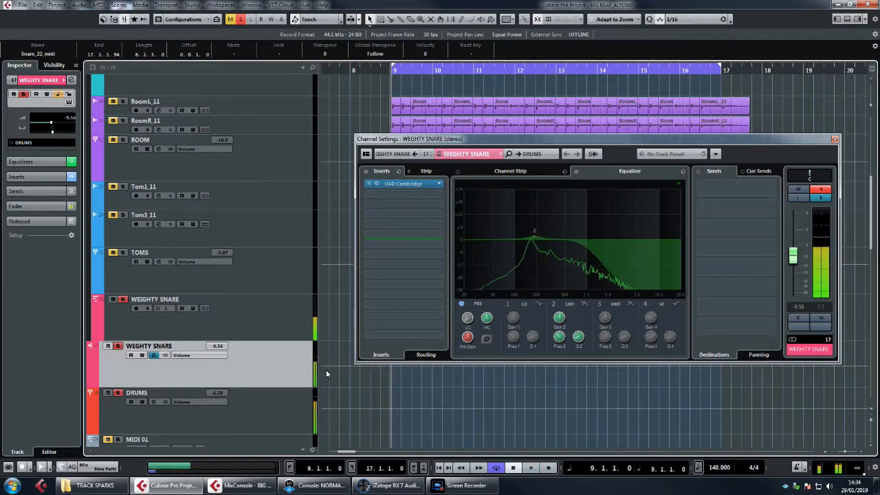
Step: Try tuning Battery's Snare DMX cell down step by step to -5 semitones during playback, raise it again and stop
click(70, 102)
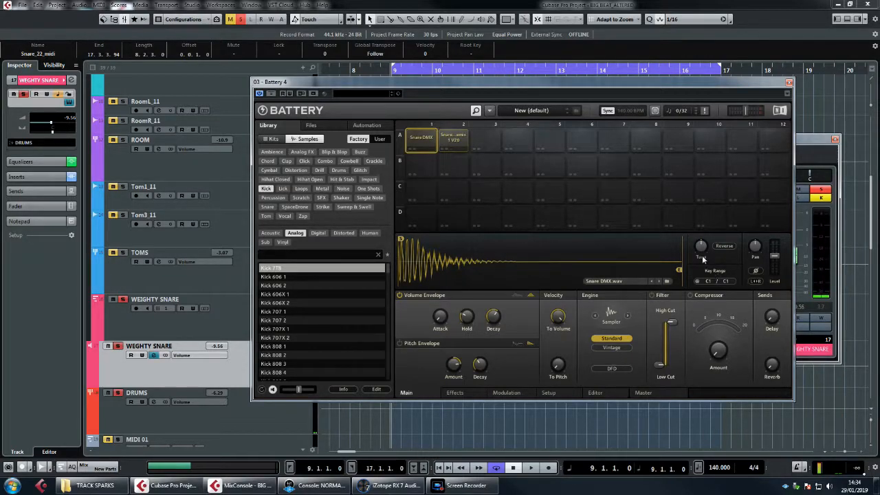
click(418, 137)
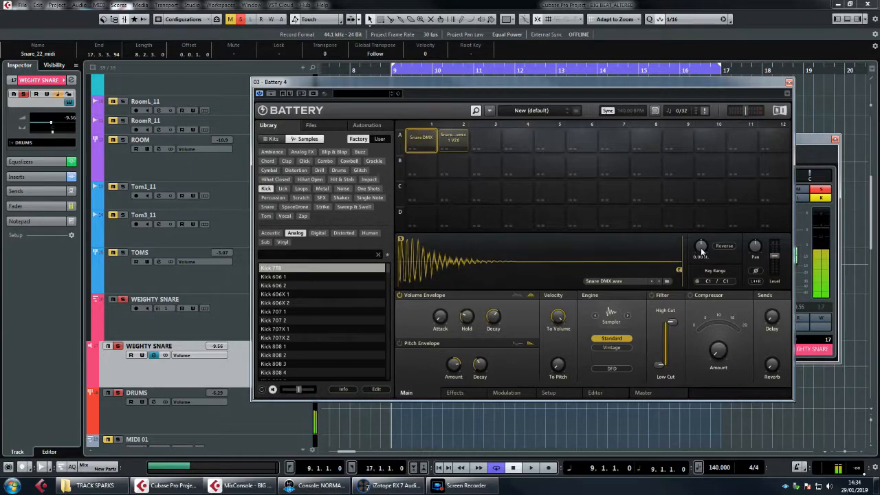
key(space)
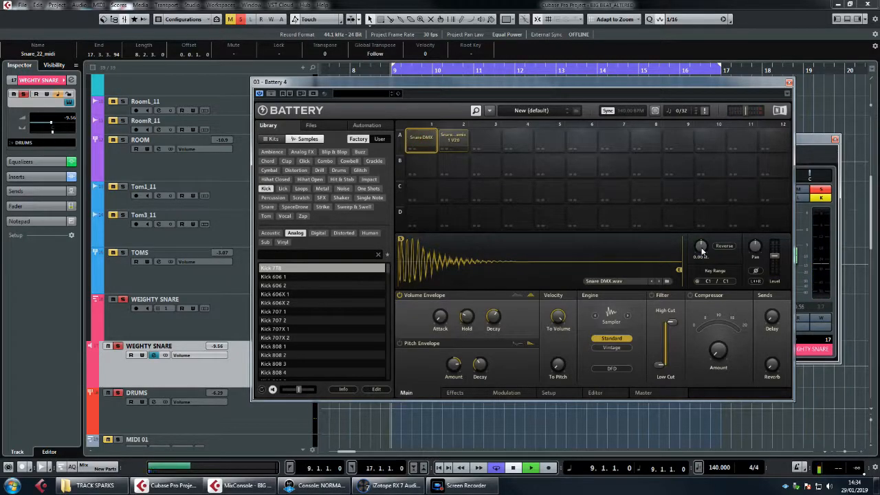
scroll(701, 247, down, 2)
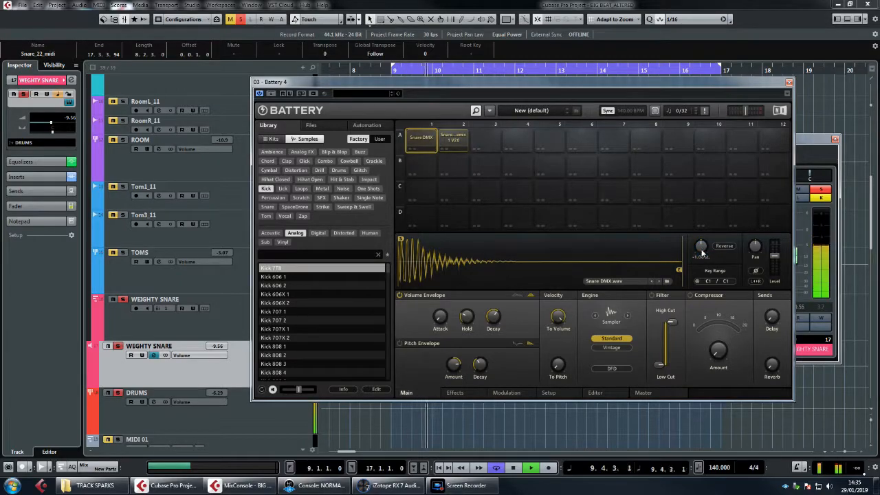
scroll(701, 248, down, 1)
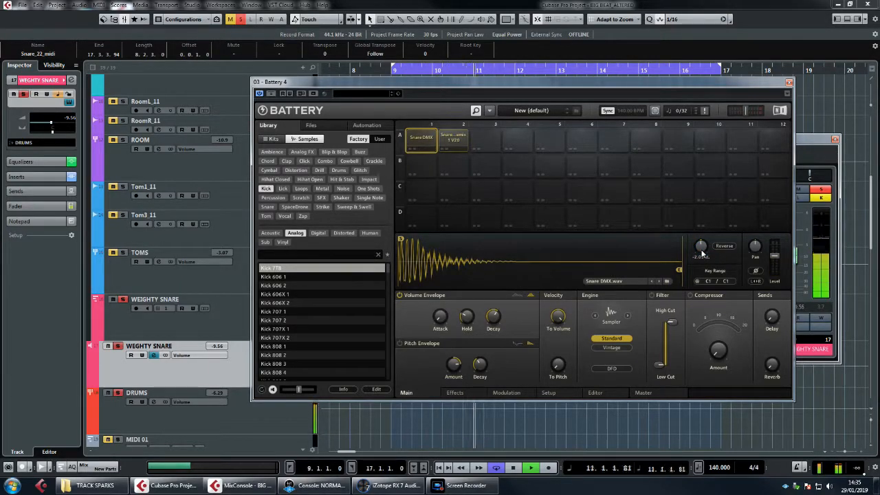
scroll(701, 247, down, 1)
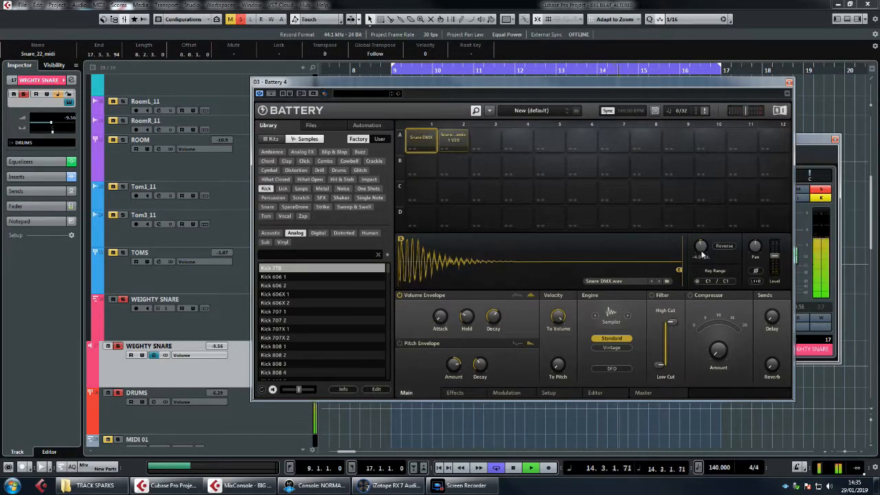
scroll(701, 251, down, 1)
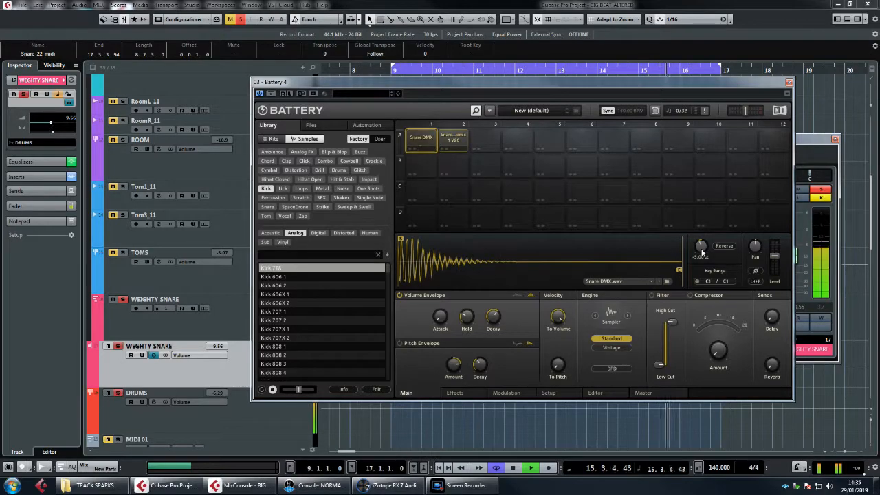
scroll(701, 251, up, 1)
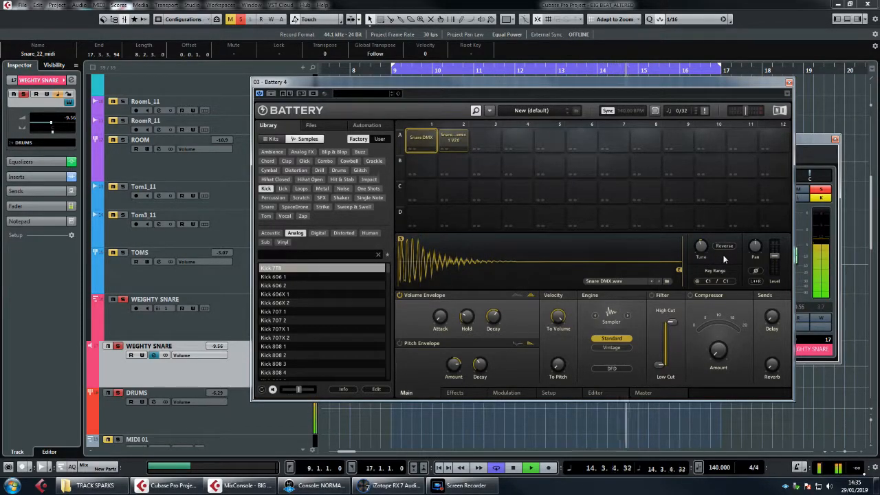
key(space)
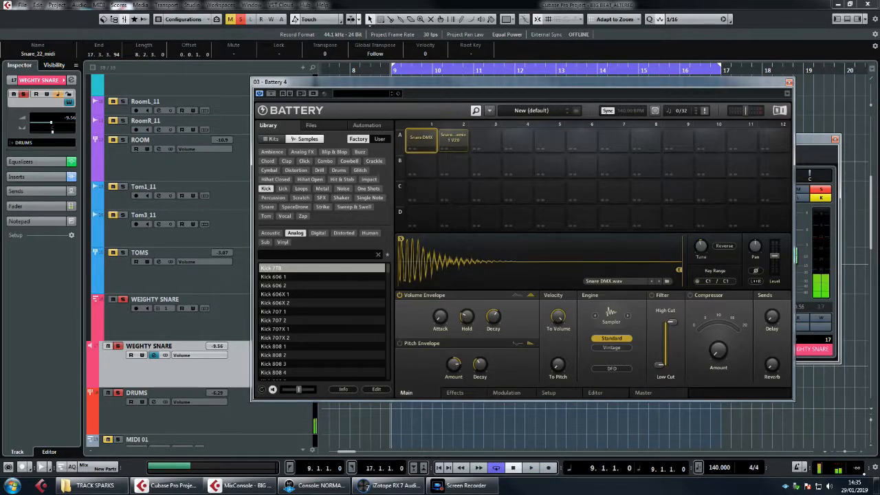
Step: Play the full unsoloed drum mix with WEGHTY SNARE at -11.7 dB, compare it with that layer muted, and close Battery 4
key(space)
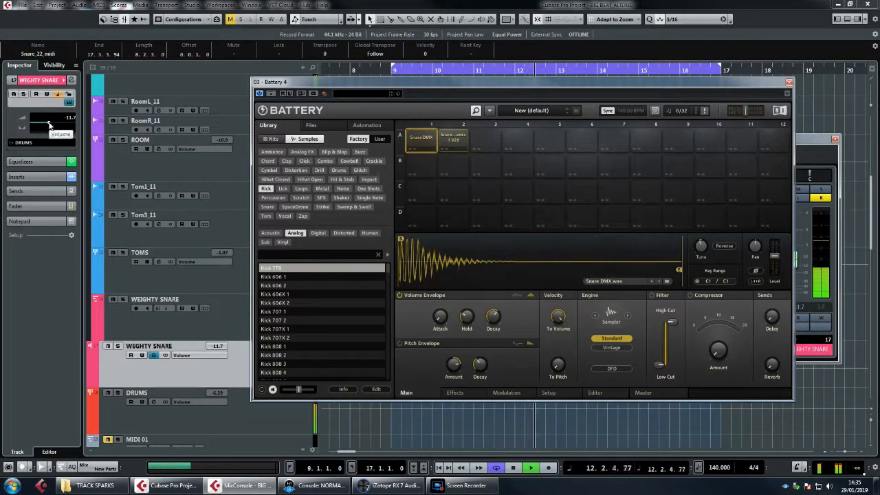
click(108, 346)
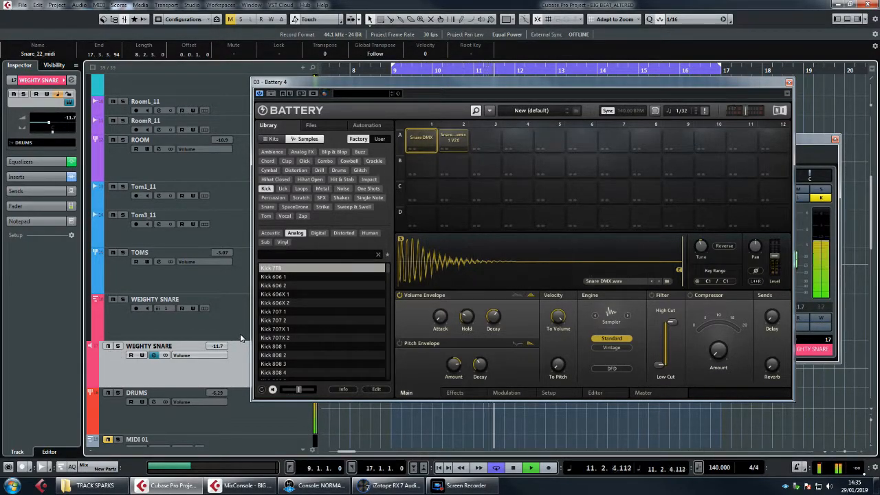
key(space)
click(789, 83)
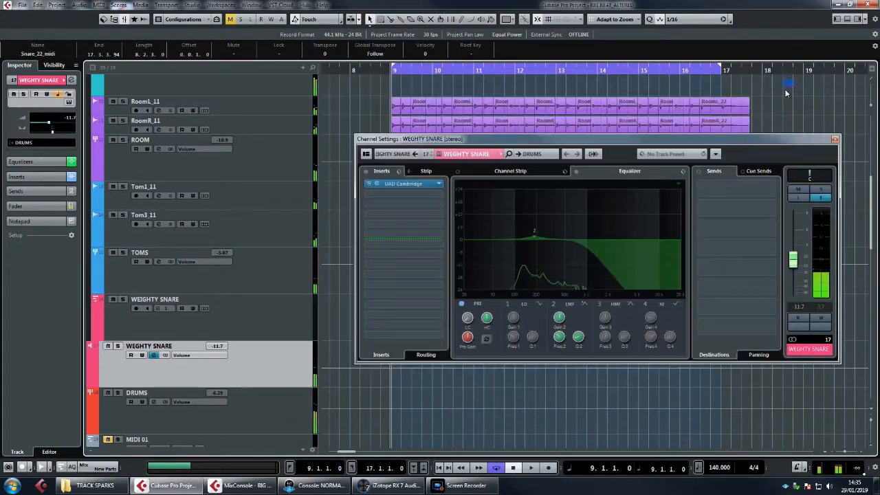
Step: Close the WEGHTY SNARE channel settings and mute the acoustic SNARE group
click(834, 140)
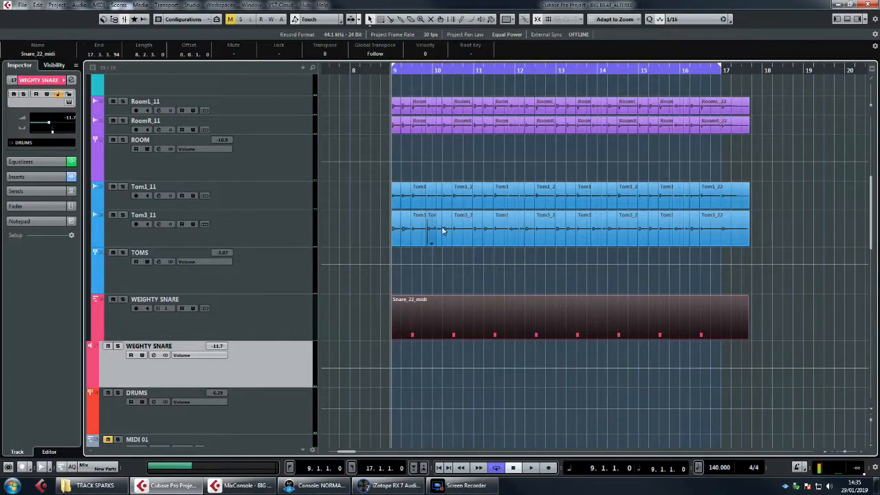
scroll(491, 233, up, 4)
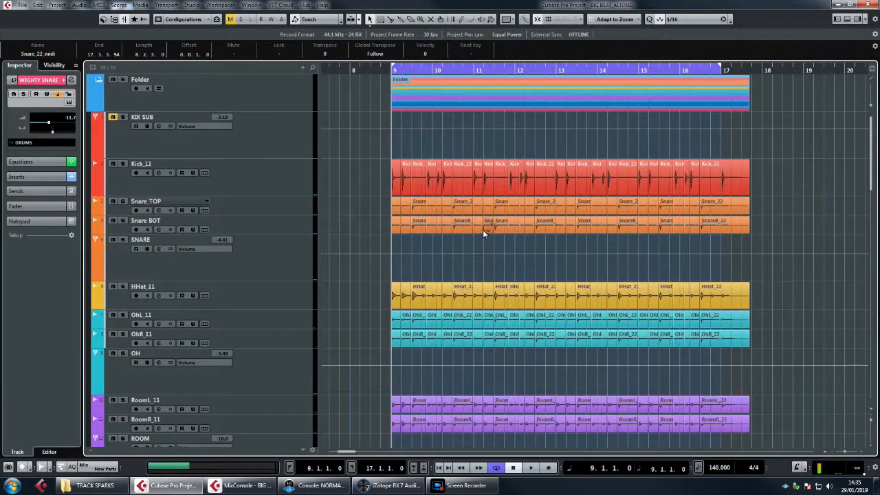
click(125, 241)
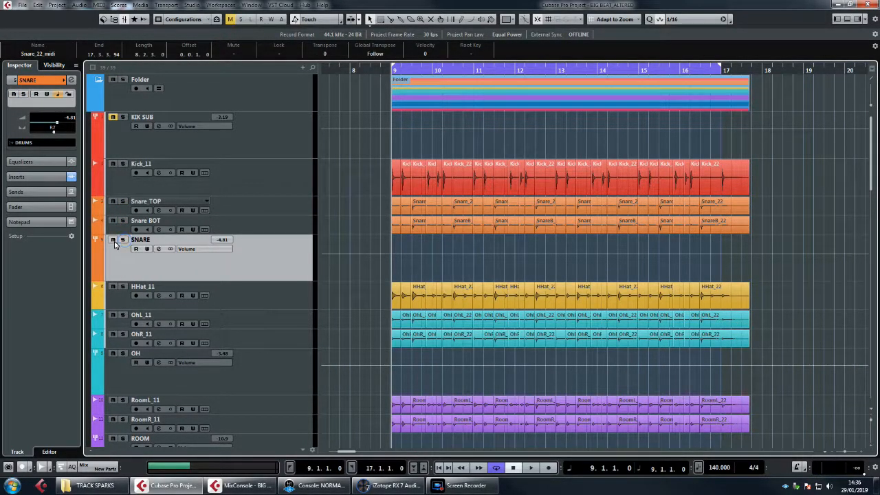
scroll(328, 247, down, 10)
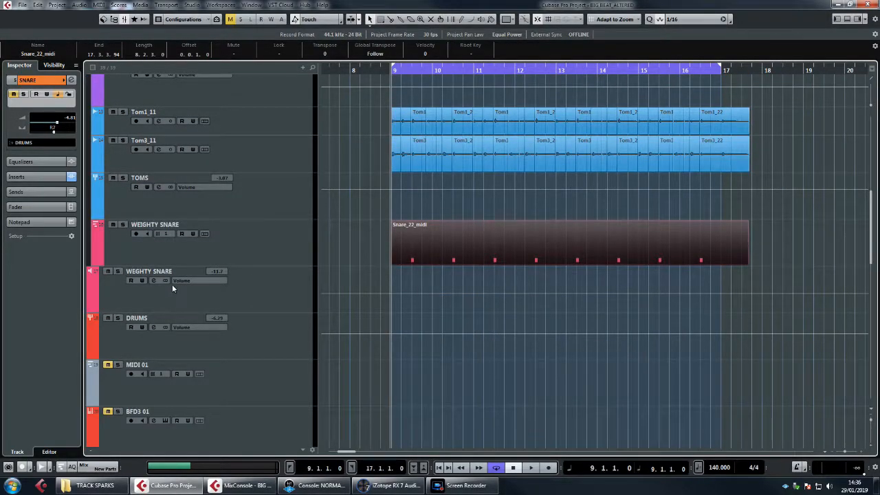
Step: Bypass the pre-filter in the WEGHTY SNARE channel's equalizer and raise the channel level to -2.24 dB during playback
click(154, 280)
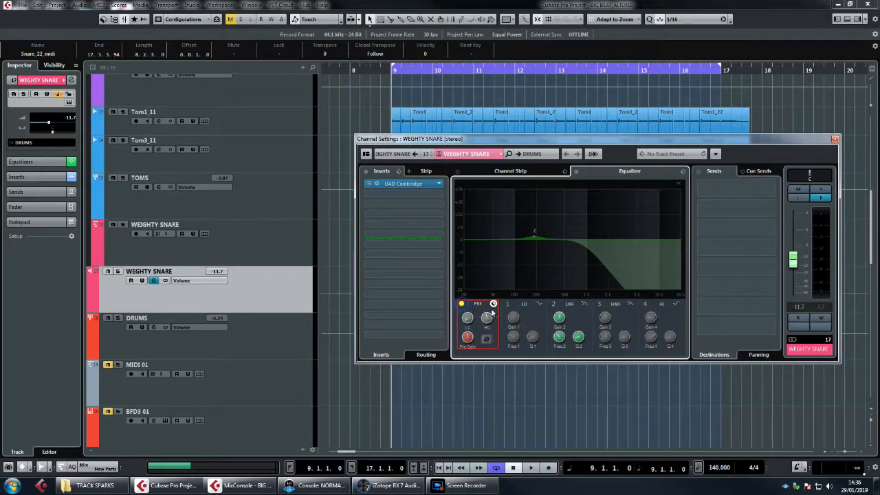
key(space)
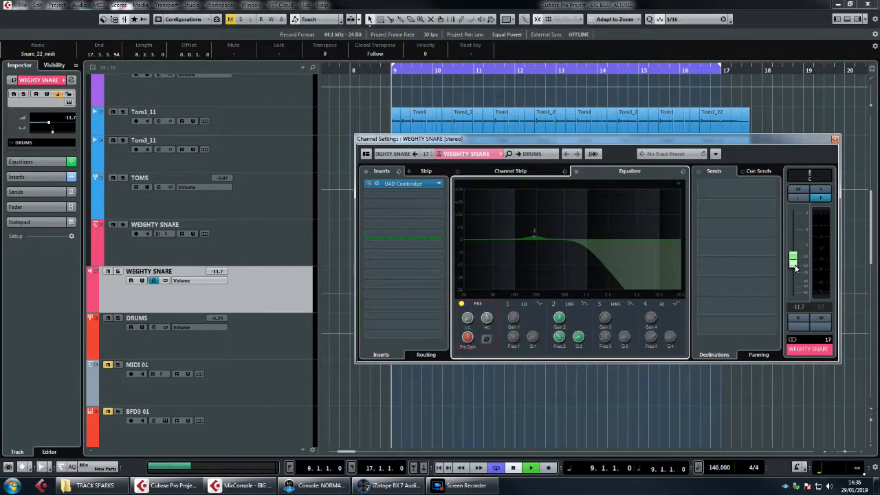
drag(794, 266, 795, 245)
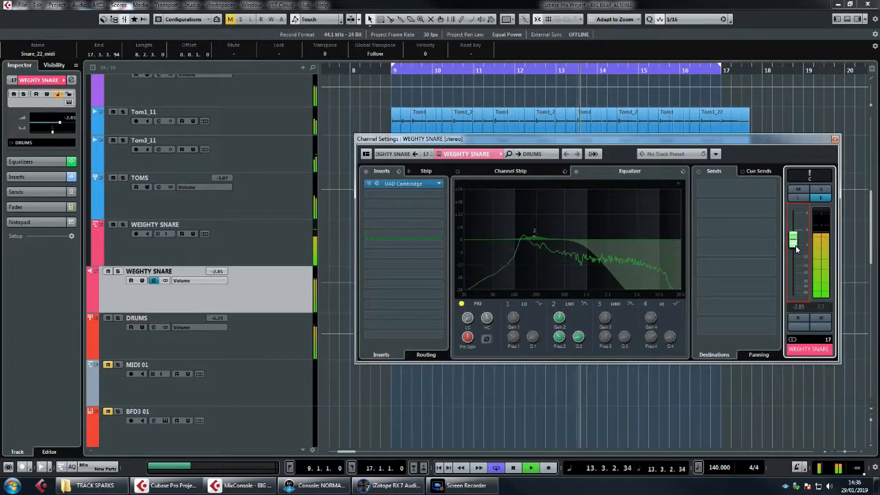
drag(795, 246, 795, 244)
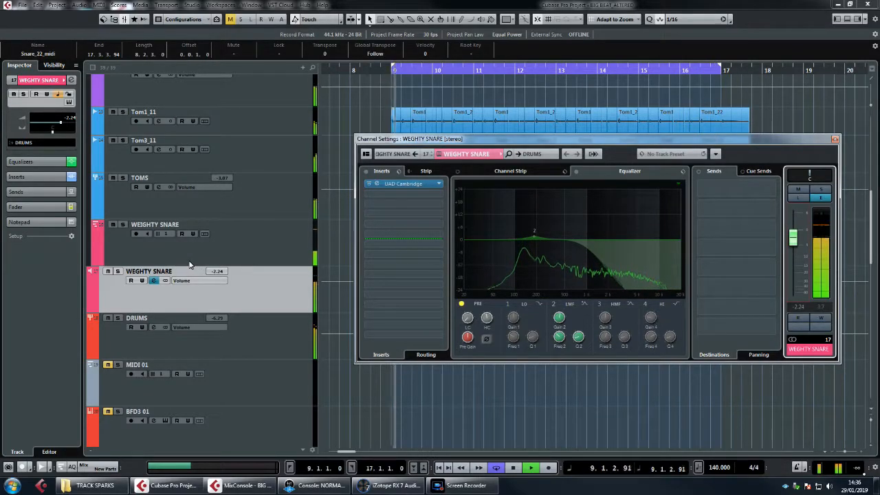
key(space)
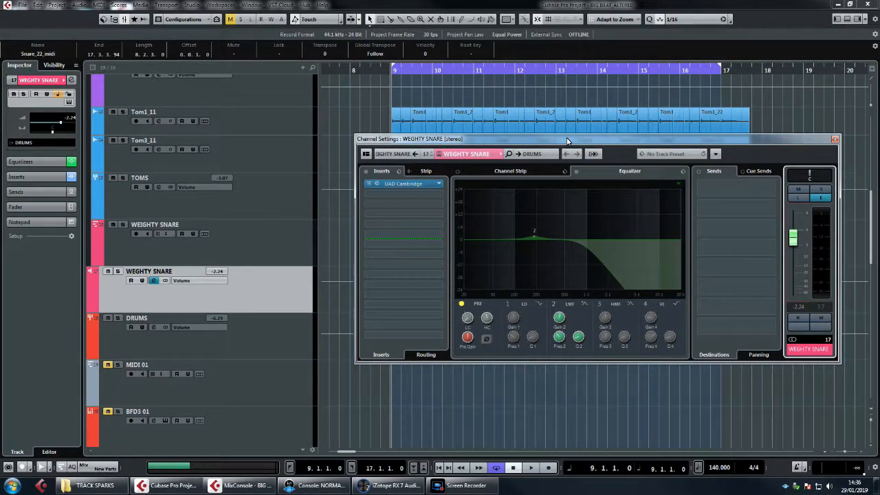
Step: Re-enable the WEGHTY SNARE pre-filter, lower the channel to -11.6 dB, play the drum mix and close the channel settings
drag(567, 141, 564, 155)
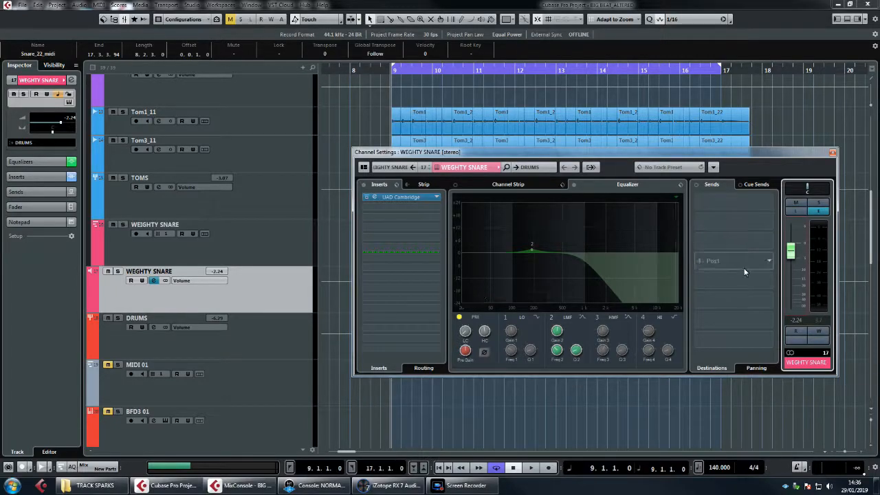
drag(637, 156, 635, 171)
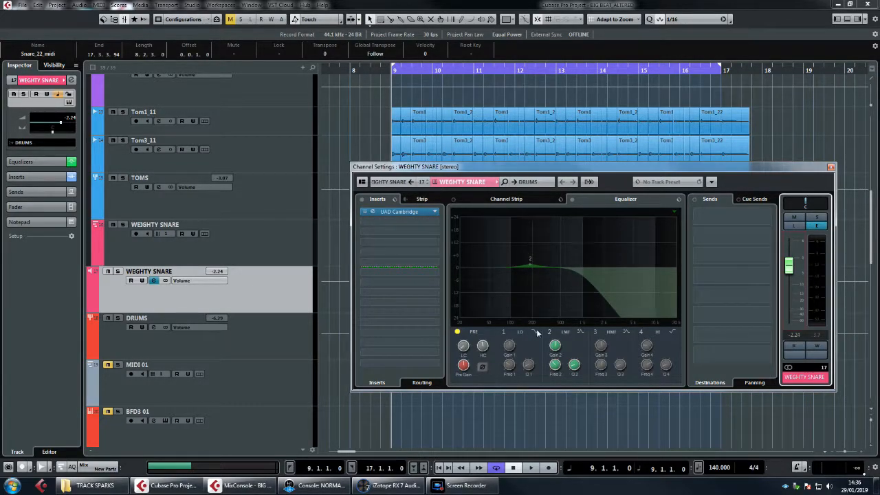
click(457, 332)
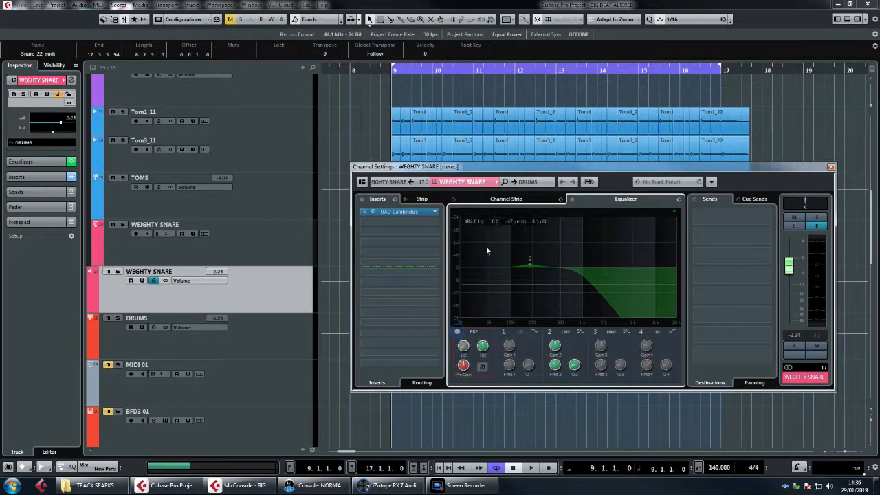
drag(788, 268, 790, 293)
key(space)
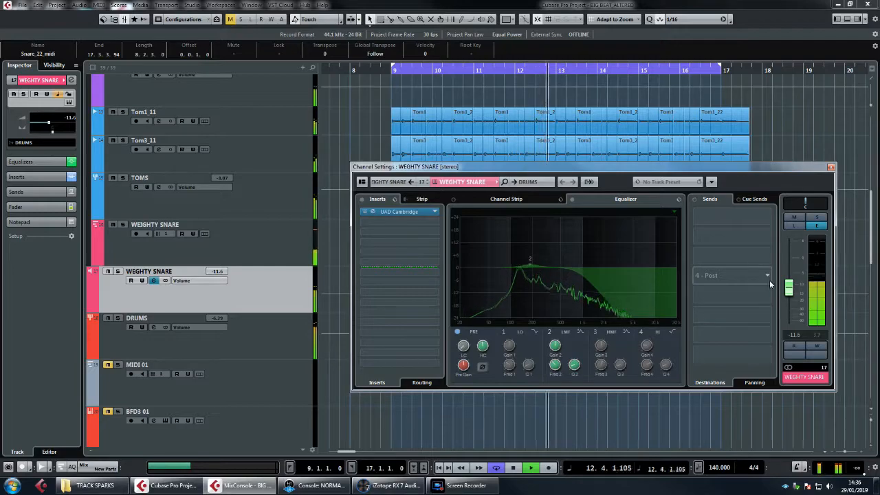
click(830, 166)
key(space)
Step: Select all audio events on the Kick_11 track
scroll(542, 193, up, 10)
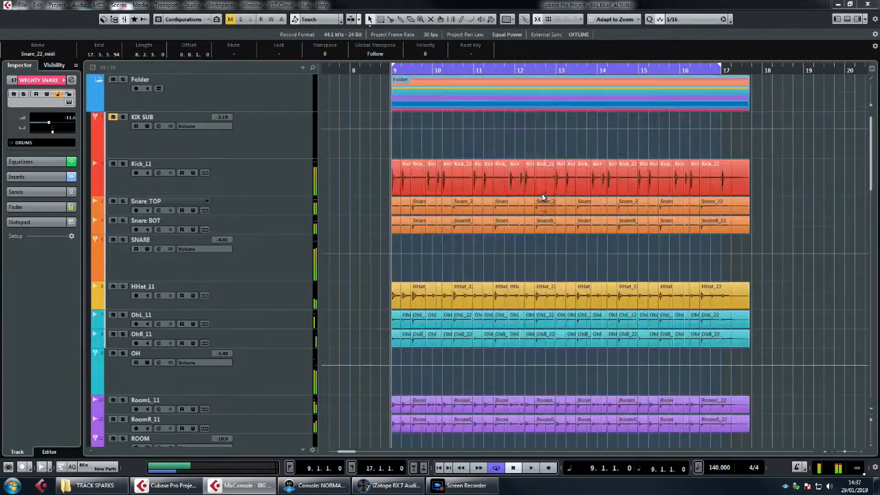
click(296, 179)
drag(358, 178, 787, 182)
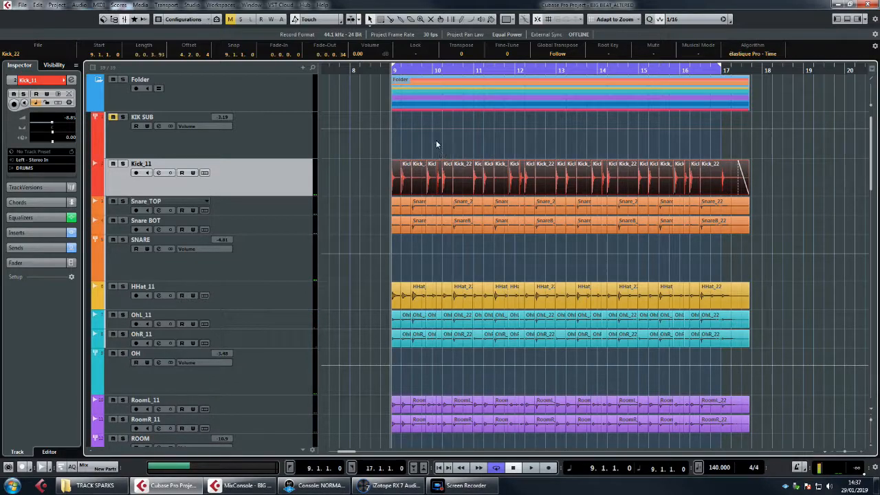
Step: Open the KIK SUB channel settings and examine the TestGenerator insert
click(279, 136)
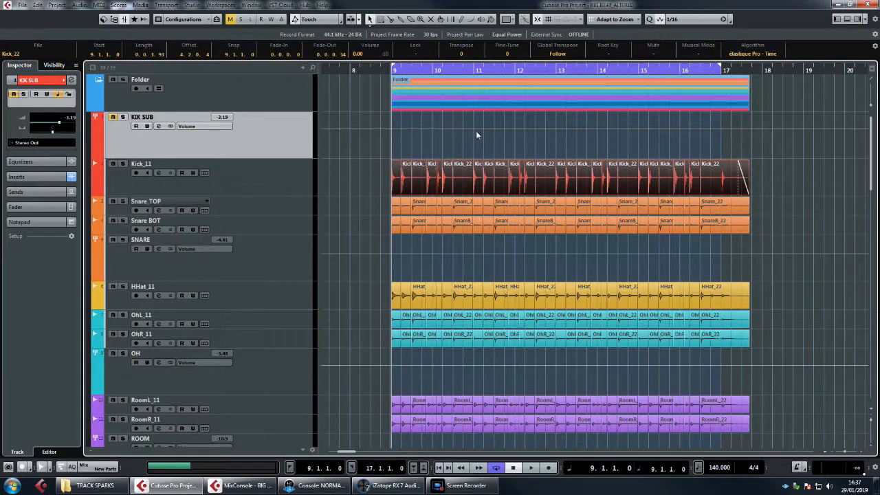
click(159, 126)
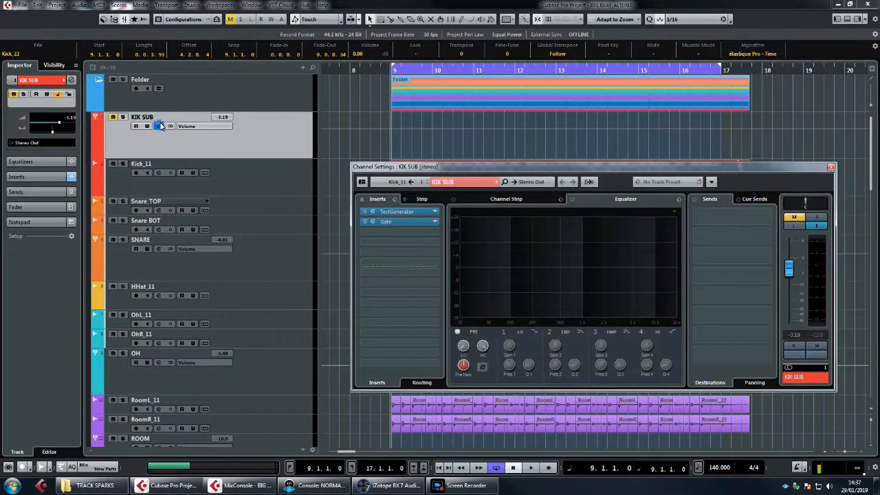
drag(442, 168, 429, 144)
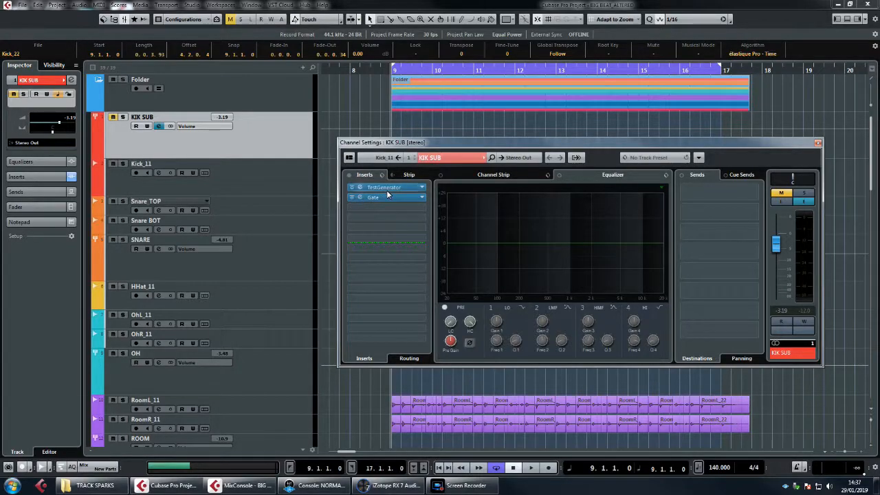
click(360, 187)
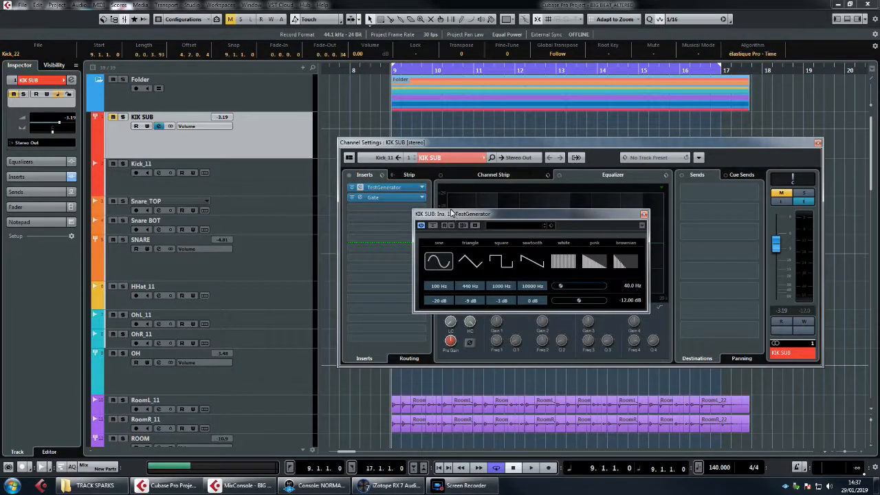
drag(453, 215, 451, 209)
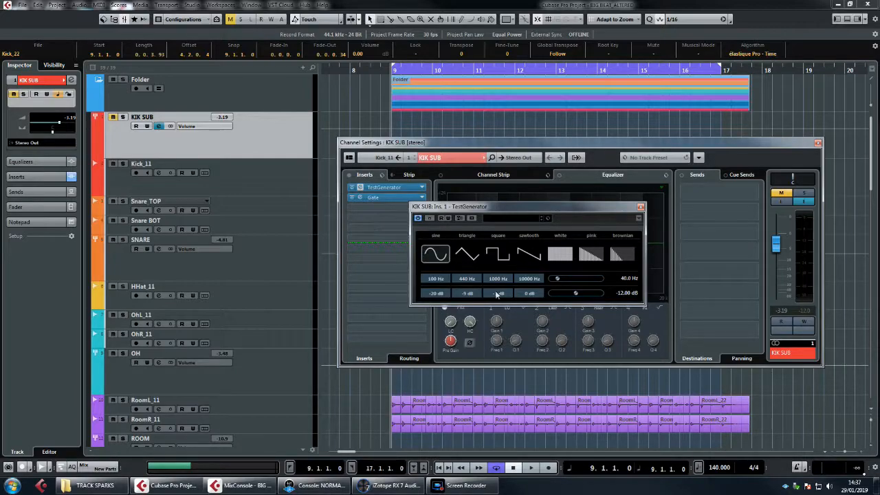
Step: Bypass the KIK SUB Gate insert and unmute the channel to hear the raw tone, with the TestGenerator open
click(351, 198)
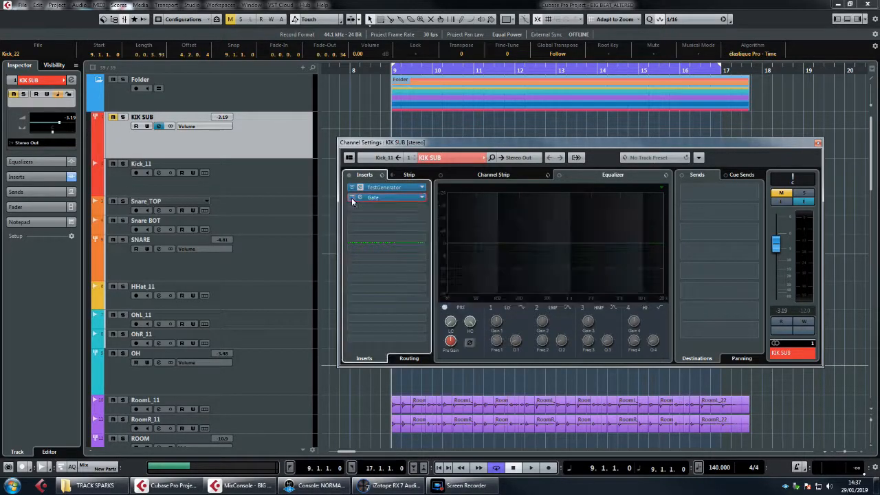
click(780, 192)
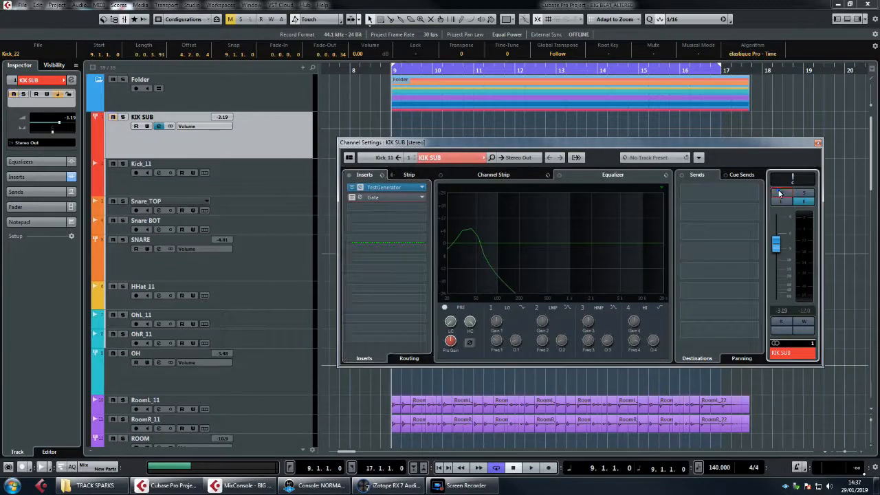
click(397, 189)
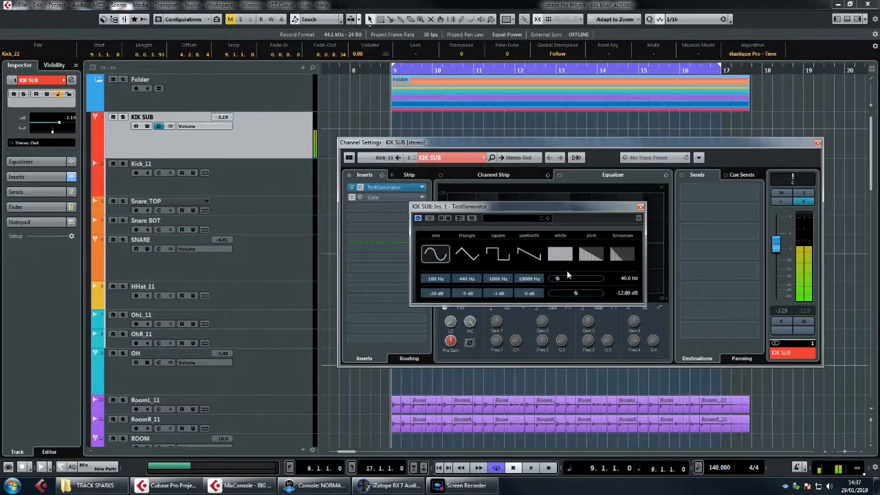
Step: Audition the TestGenerator's triangle, square and sawtooth waveforms and return to the sine wave
click(466, 253)
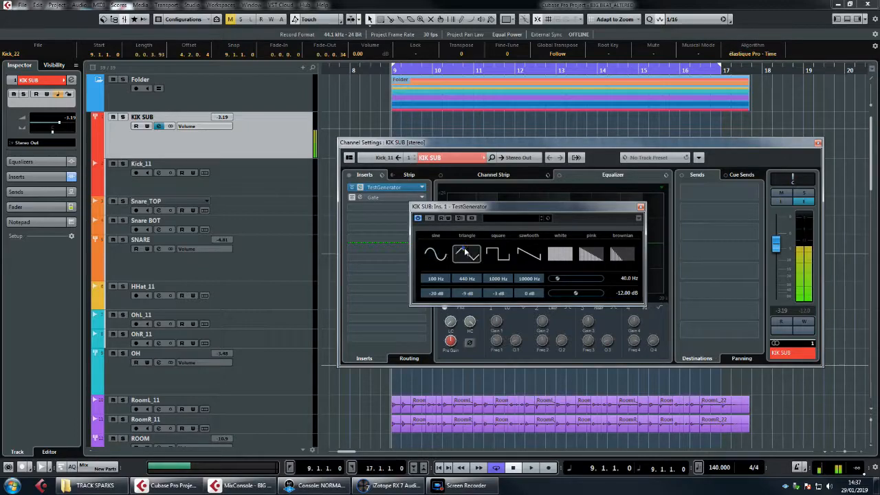
click(497, 253)
click(528, 254)
click(466, 255)
click(496, 254)
click(434, 254)
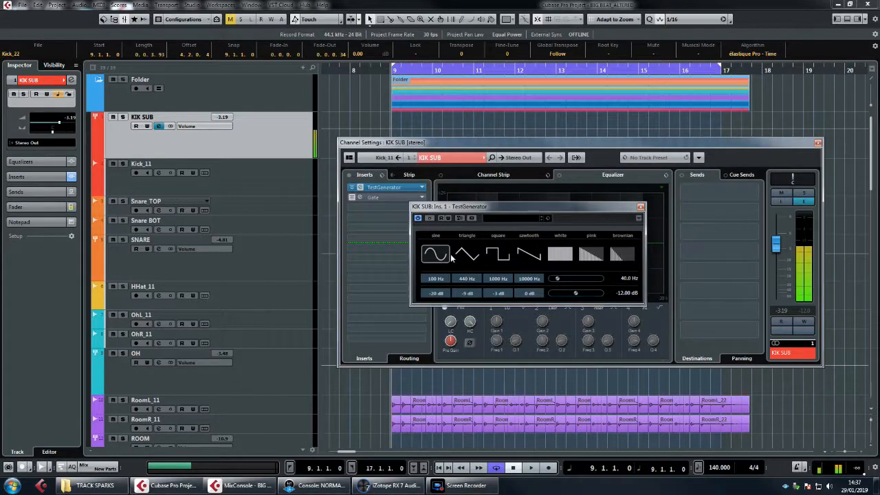
Step: Reactivate the Gate insert on KIK SUB, turn on its side-chain input and close the Gate
click(352, 198)
click(387, 197)
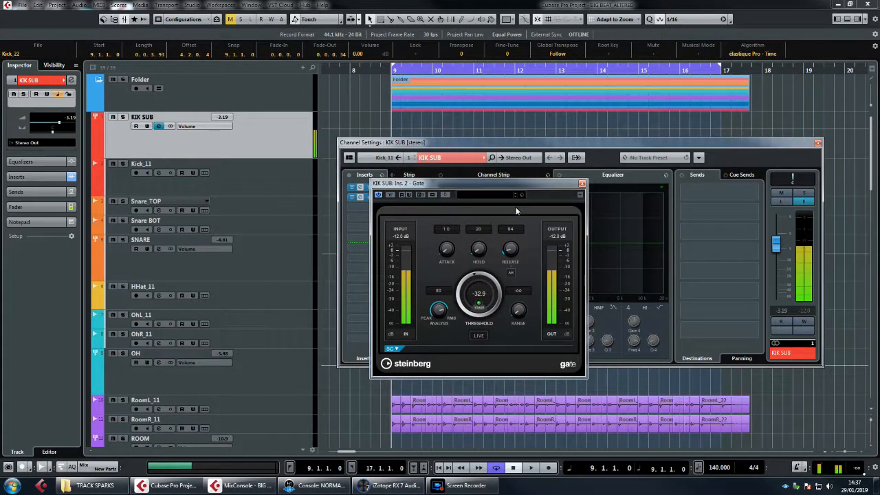
click(446, 195)
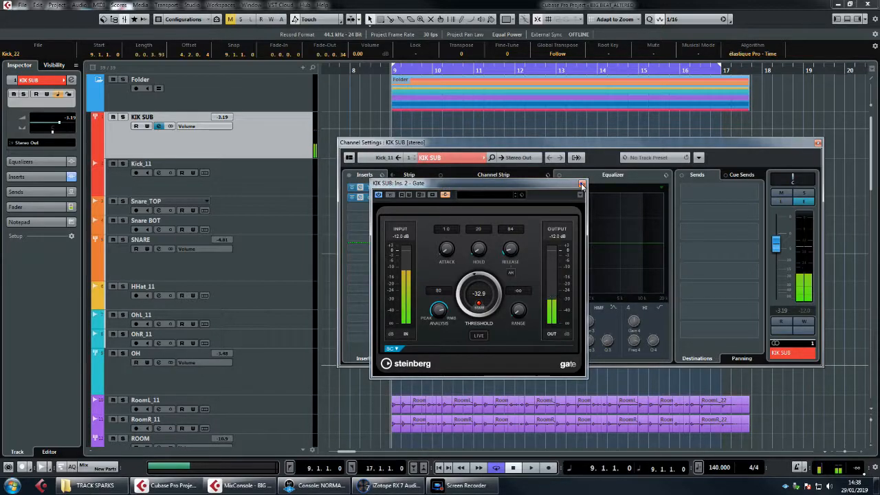
click(581, 186)
Step: Route the first send of the Kick_11 channel to the side-chain of the KIK SUB Gate and close the channel settings
click(261, 169)
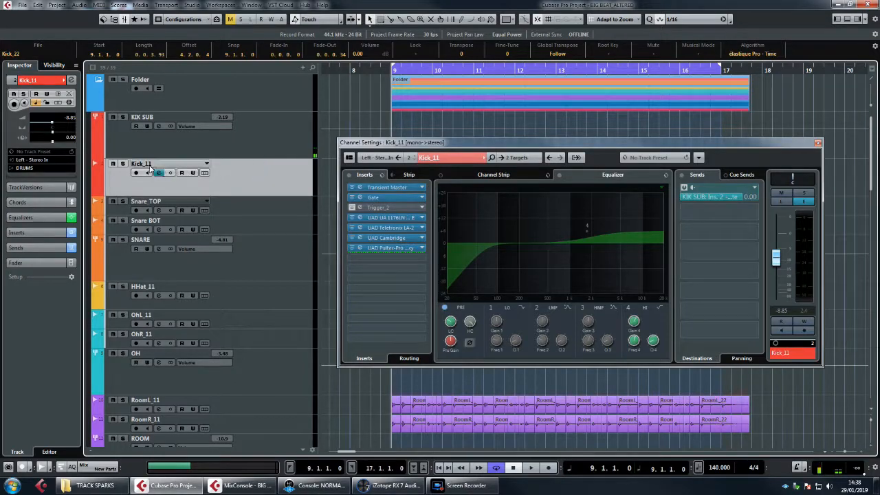
click(755, 189)
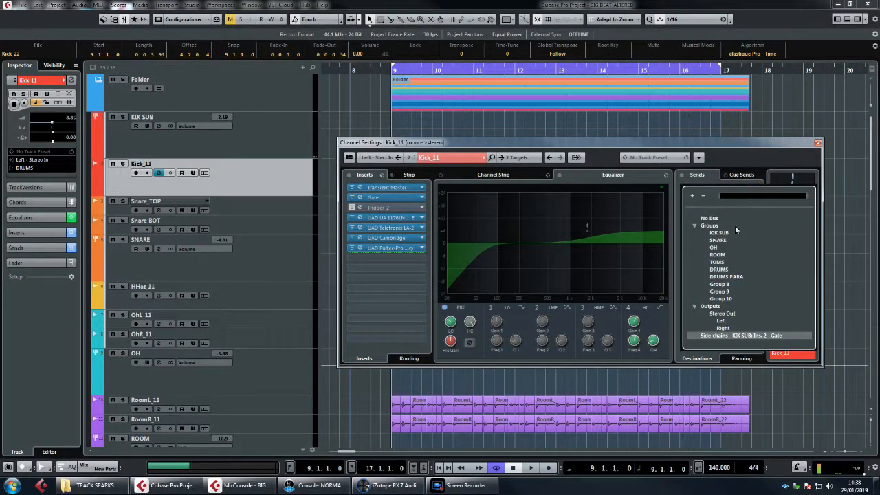
click(742, 336)
click(818, 144)
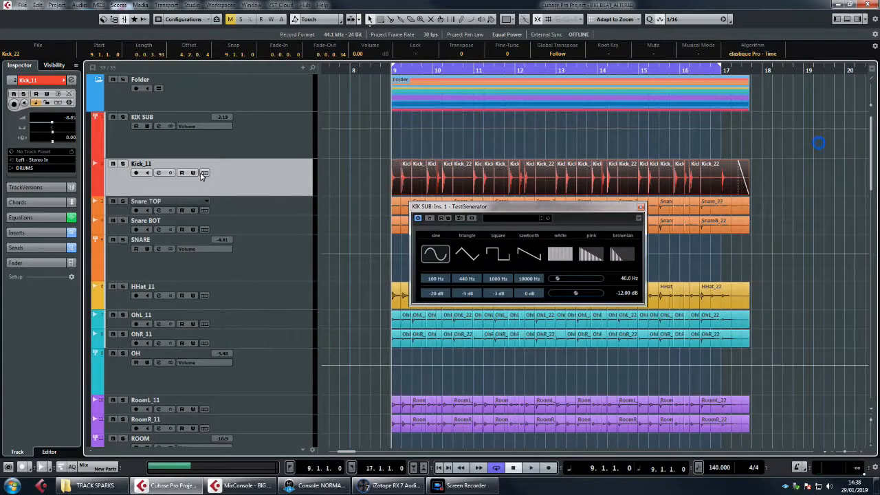
Step: Solo Kick_11 and KIK SUB together and play the loop to hear the kick trigger the gated sub tone
click(123, 164)
click(123, 118)
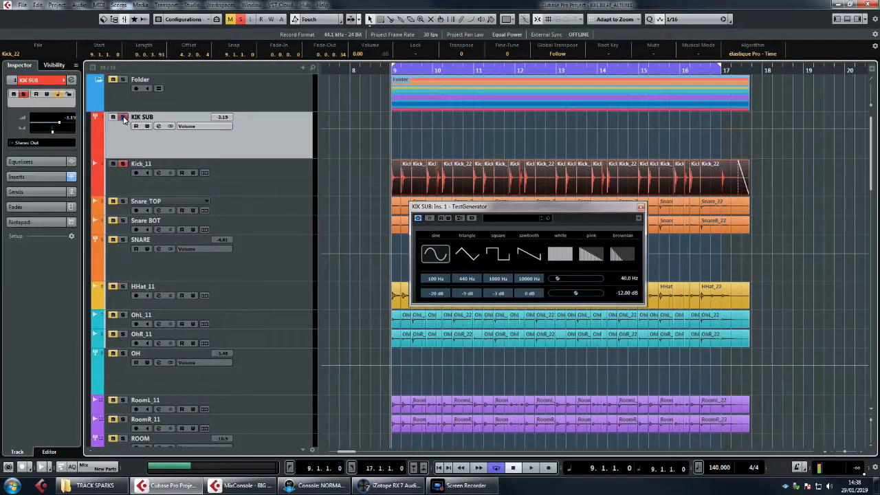
key(space)
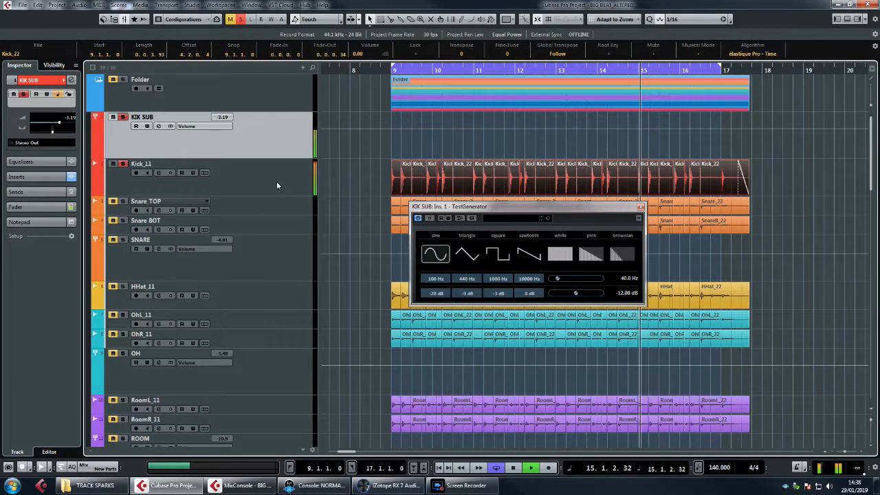
click(239, 178)
click(200, 143)
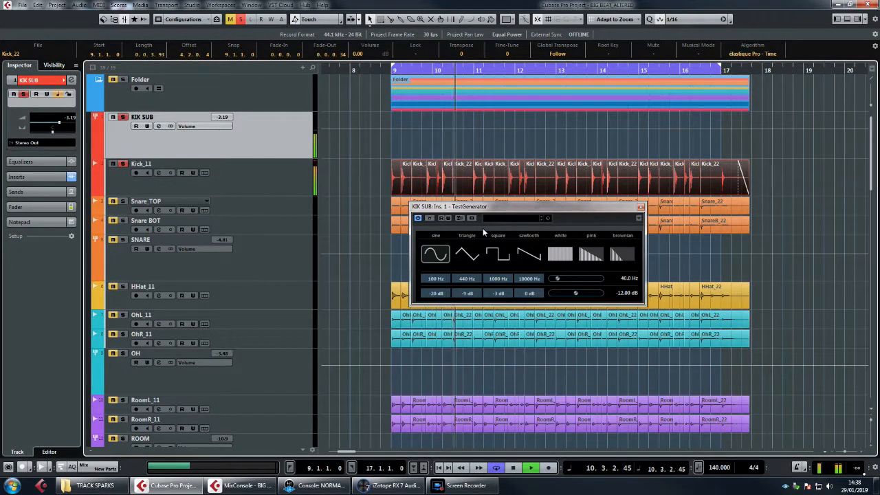
key(space)
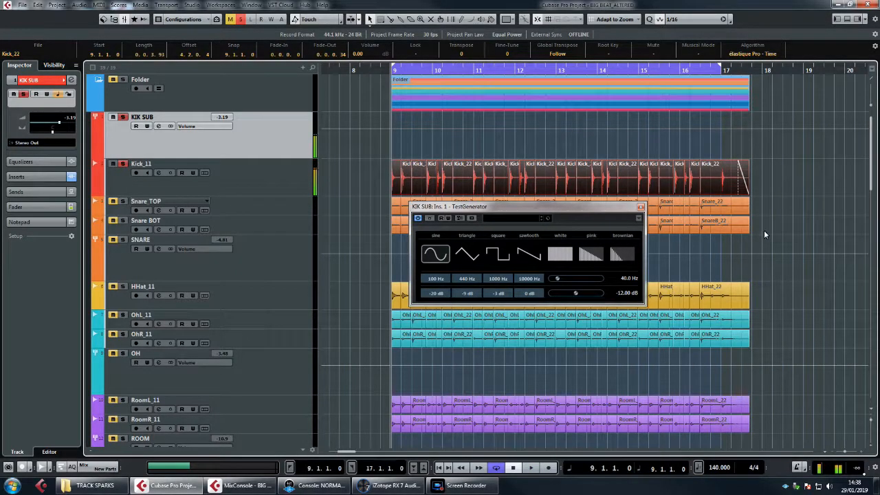
Step: Set the KIK SUB TestGenerator's frequency to 50 Hz and play the soloed kick and sub to hear the difference
double_click(624, 279)
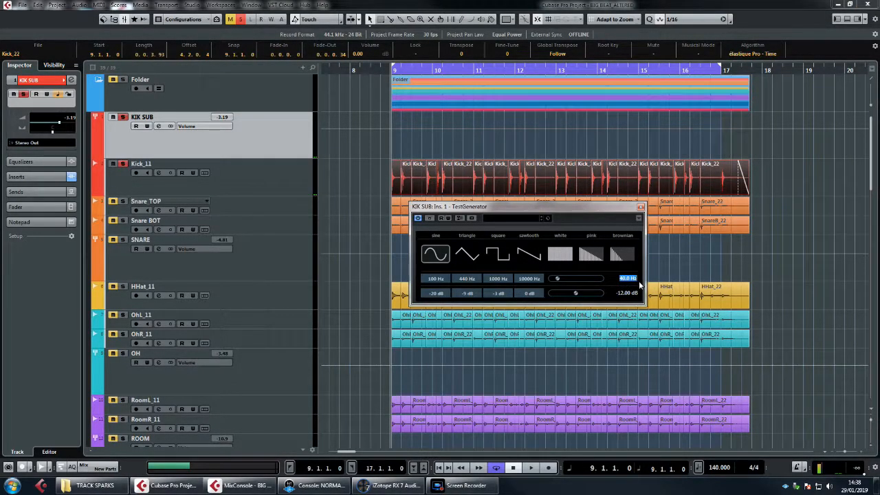
key(Return)
key(space)
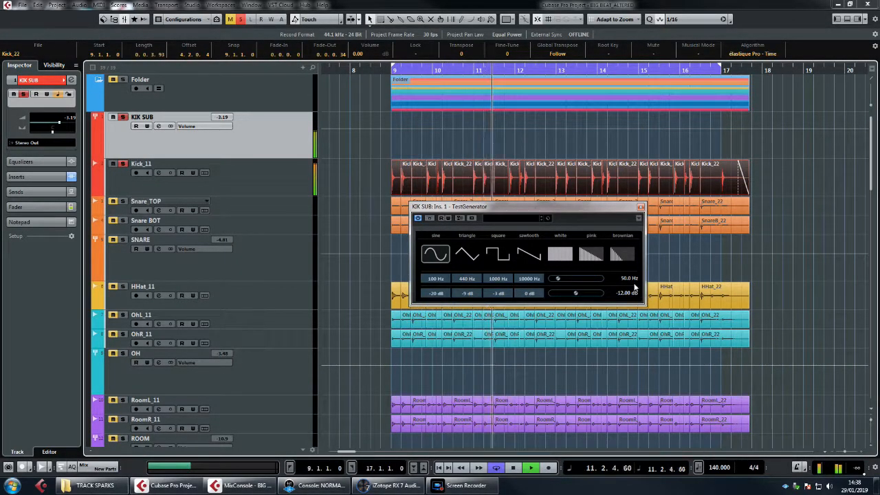
key(space)
Step: Try TestGenerator frequencies of 45 Hz and 44 Hz, playing the soloed kick and sub to compare the pitch
double_click(625, 280)
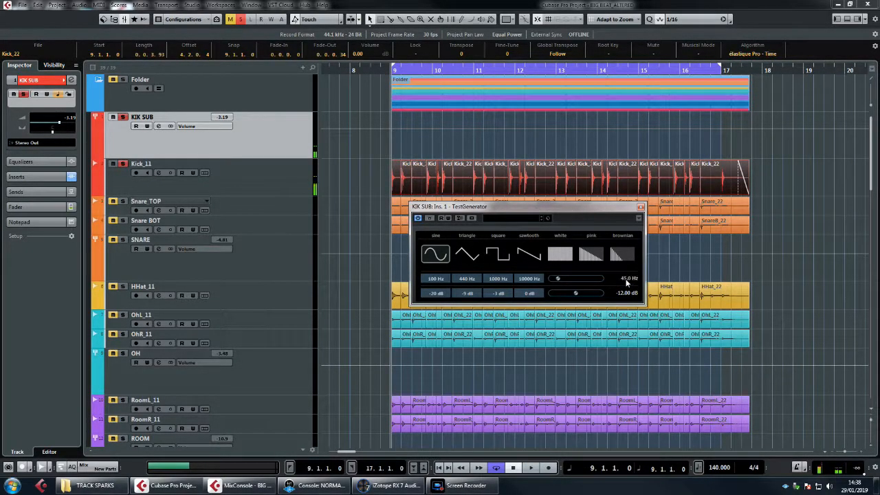
key(space)
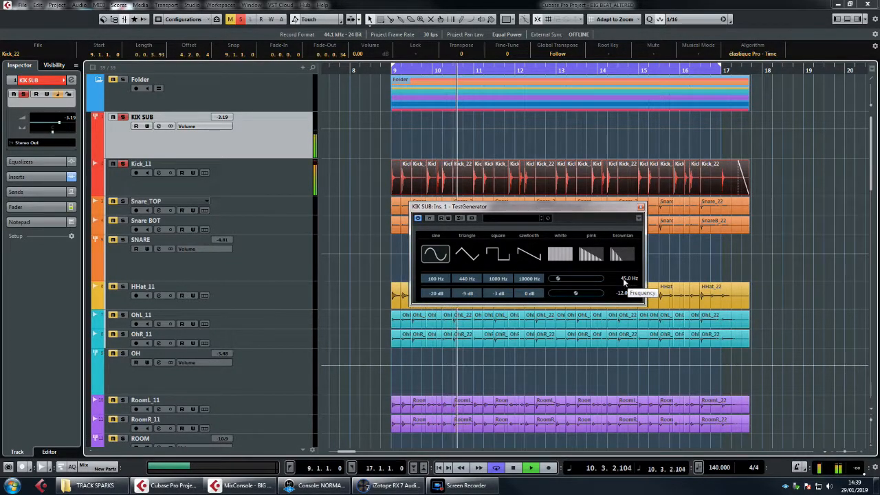
double_click(627, 280)
text(44)
key(Return)
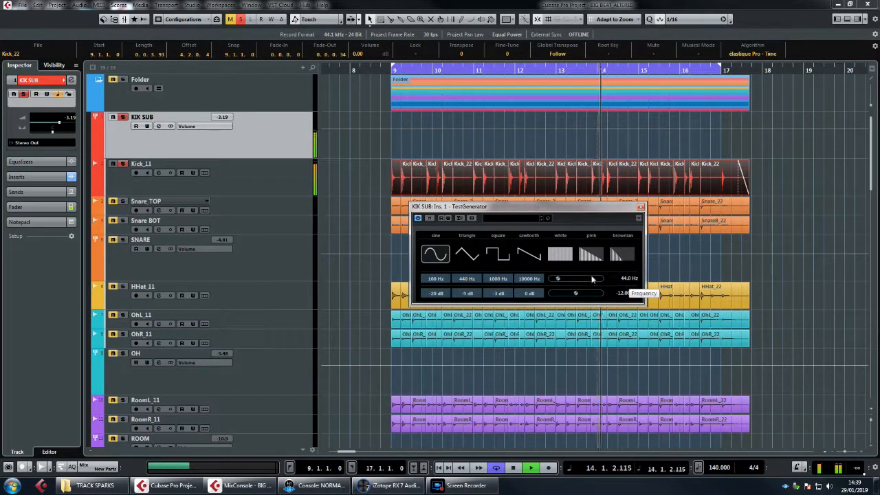
key(space)
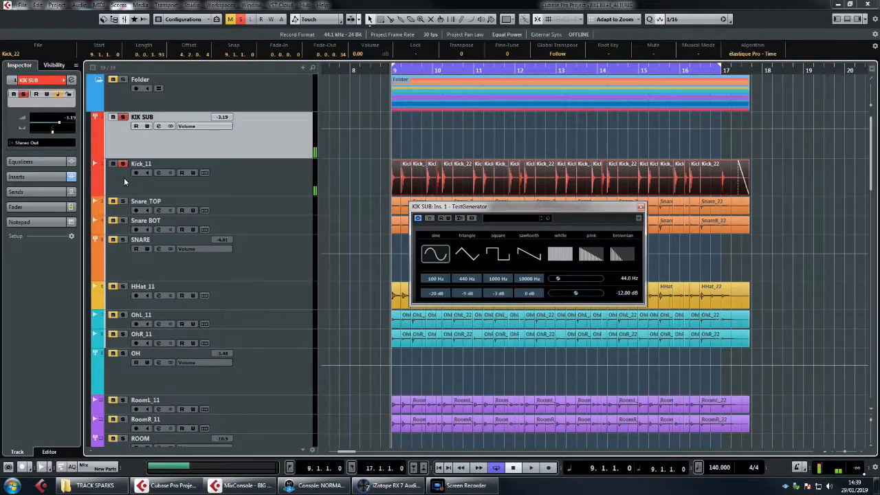
Step: Open the Gate insert on KIK SUB, shorten its release to 30 and start playing the loop
click(31, 177)
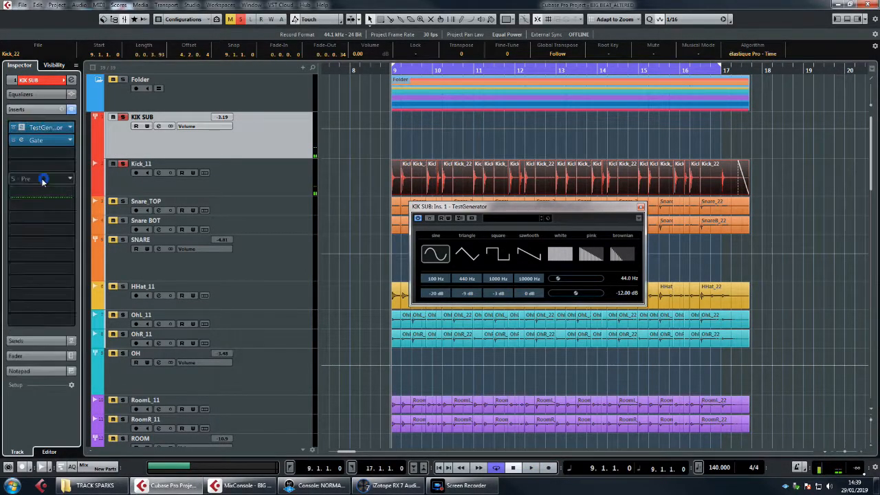
click(37, 141)
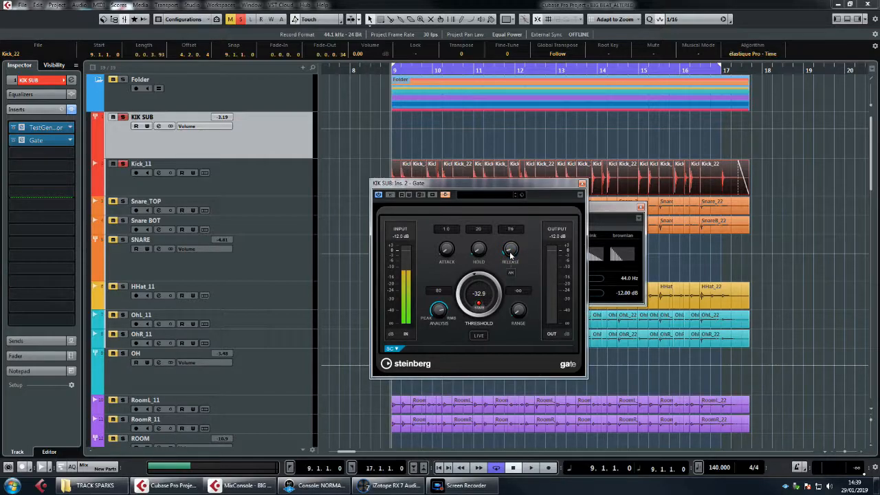
scroll(510, 254, down, 5)
scroll(510, 255, down, 1)
key(space)
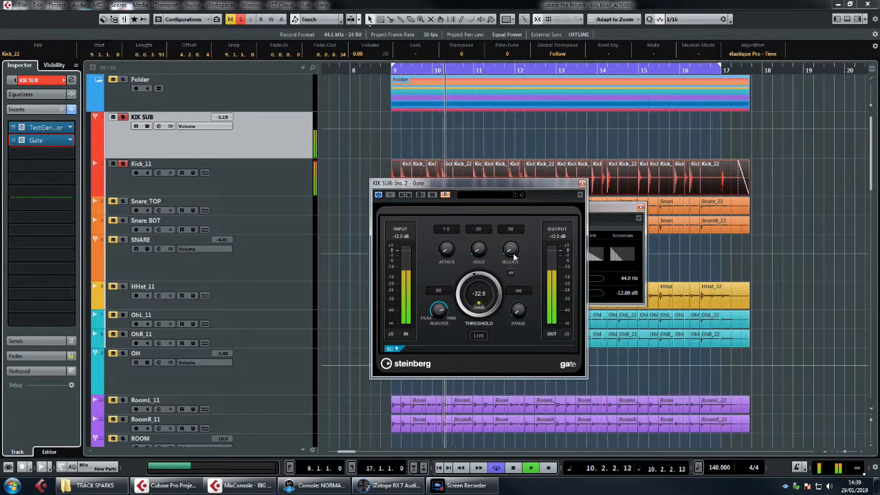
Step: Fine-tune the Gate's release by ear to about 78 during playback, stop the loop and close the Gate
scroll(511, 253, up, 2)
scroll(513, 253, up, 6)
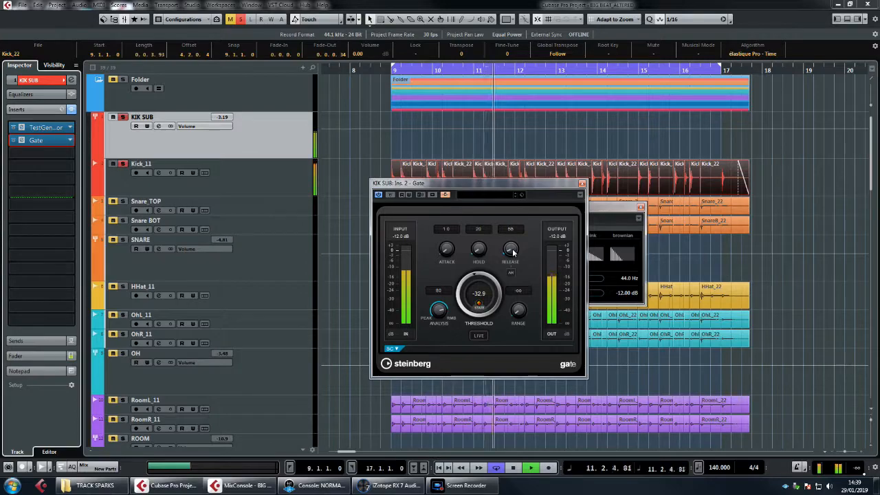
scroll(512, 253, down, 1)
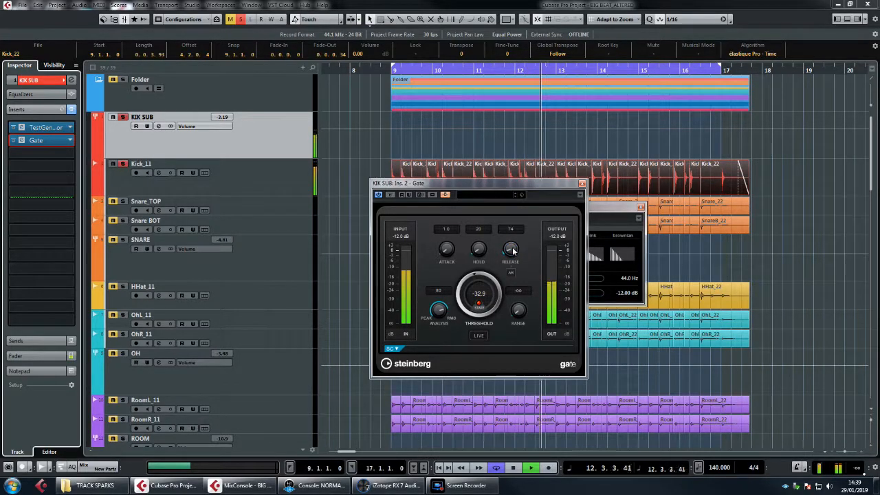
scroll(512, 253, down, 1)
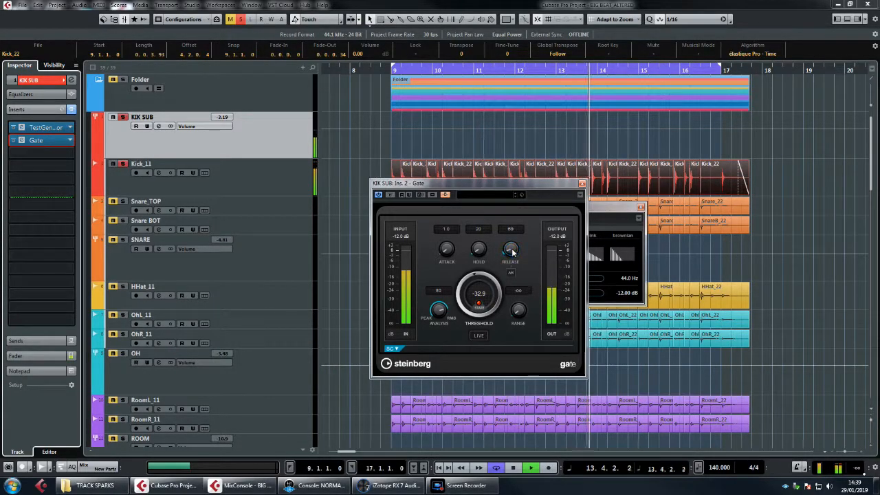
scroll(512, 253, up, 2)
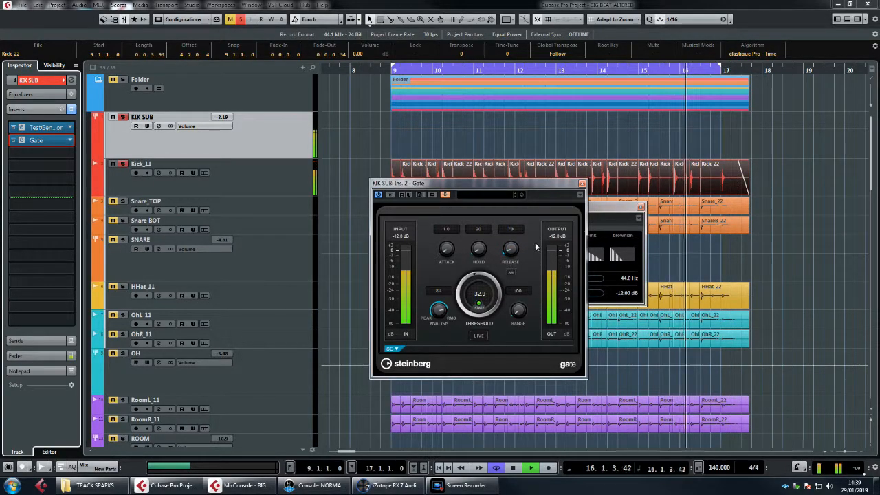
key(space)
click(581, 184)
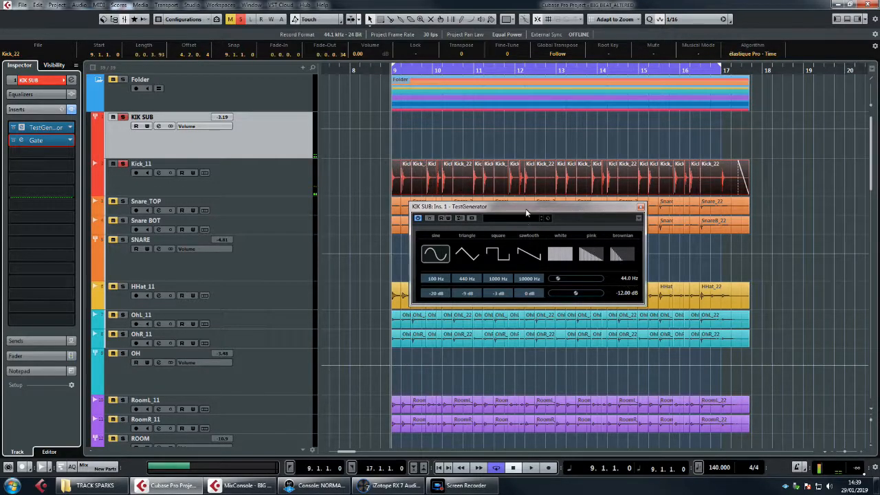
Step: Select the Kick_11 track, set the TestGenerator's frequency to 40 Hz and audition the soloed kick and sub
drag(538, 210, 549, 212)
click(272, 177)
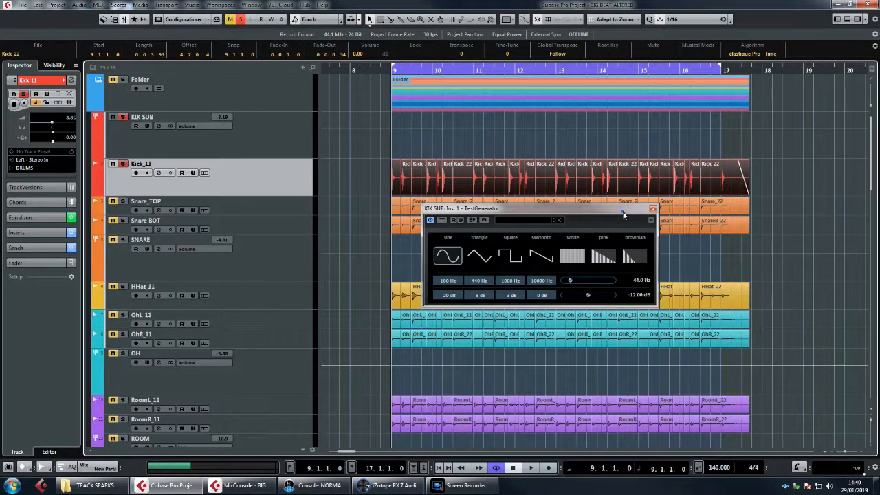
drag(622, 216, 635, 214)
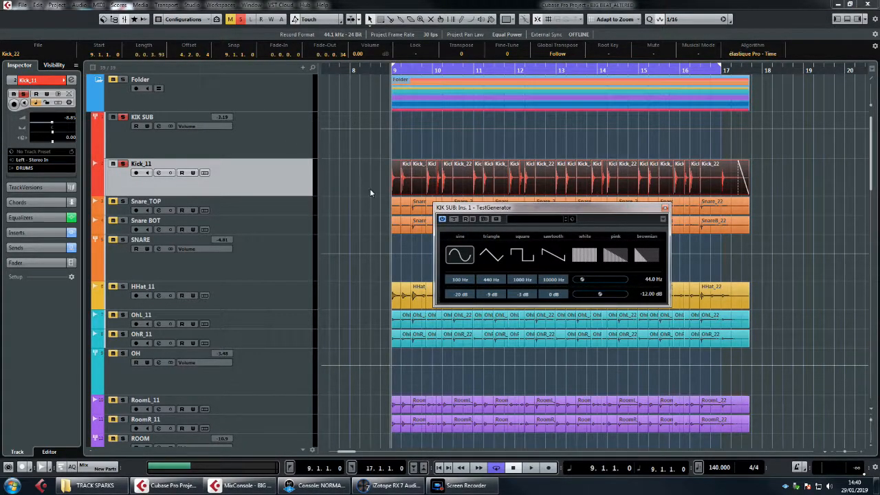
click(649, 280)
key(space)
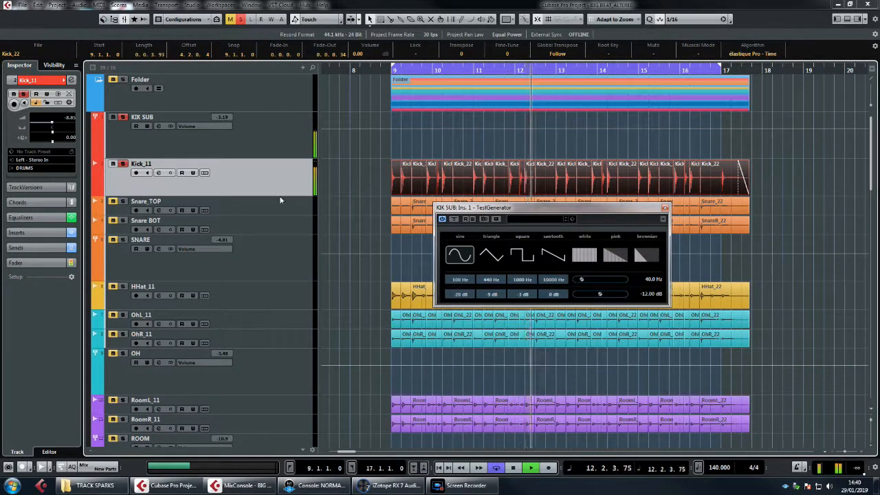
key(space)
Step: Clear the kick solos, close the TestGenerator and compare the full drum loop with KIK SUB muted and unmuted
click(124, 165)
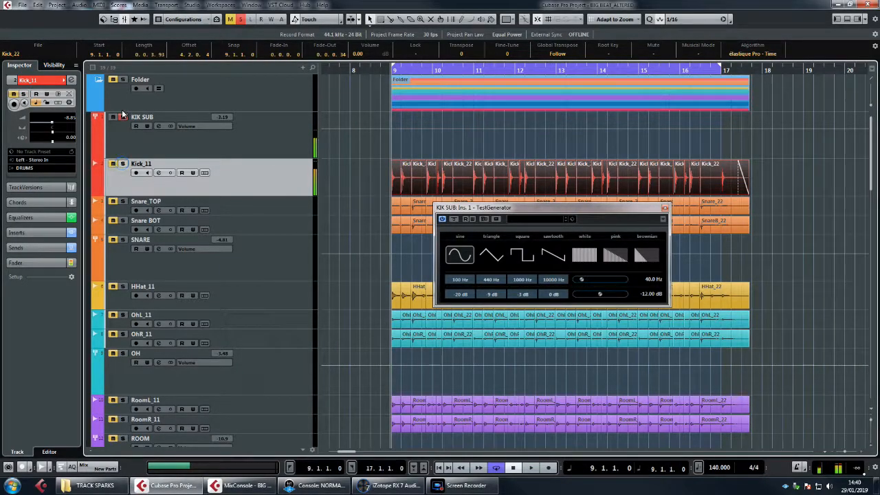
click(663, 208)
key(space)
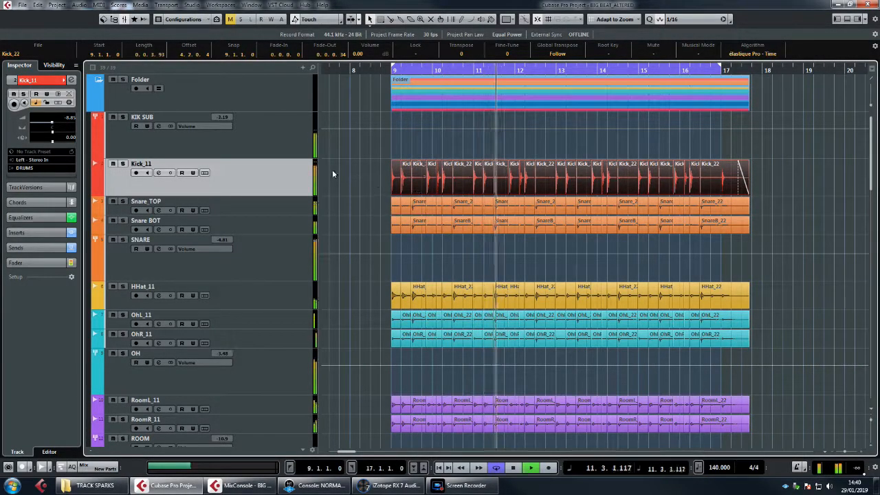
click(112, 117)
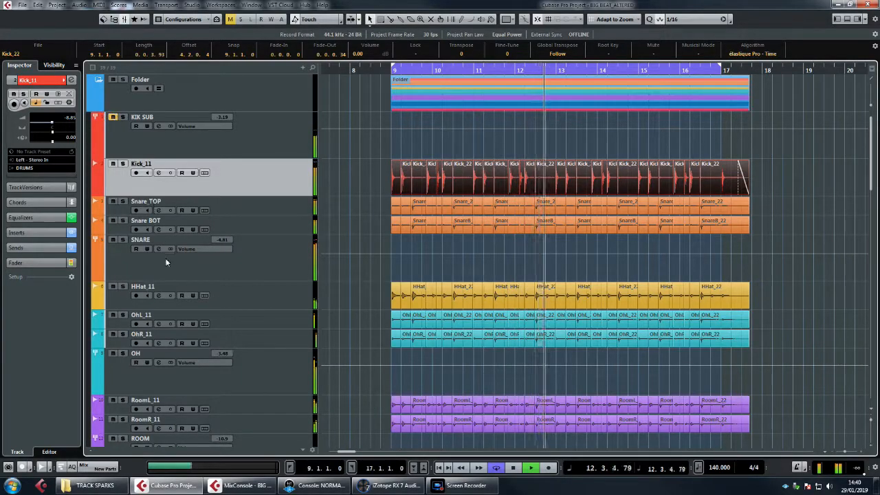
click(114, 119)
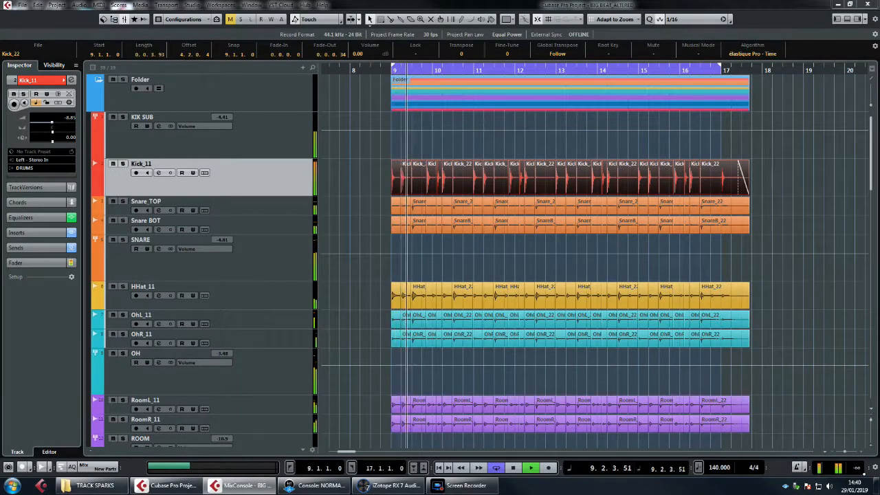
Step: Select the WEGHTY SNARE instrument output channel, raise its level to -8.31 during playback and stop the loop
scroll(275, 344, down, 5)
click(268, 385)
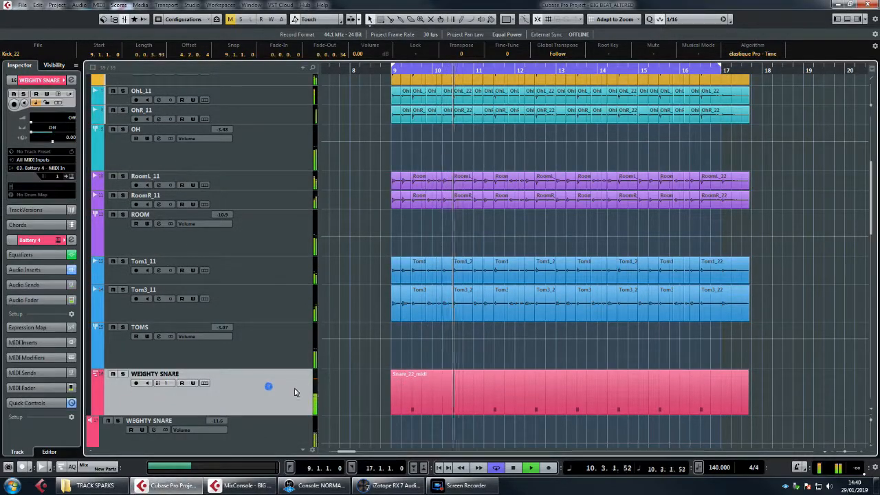
click(116, 433)
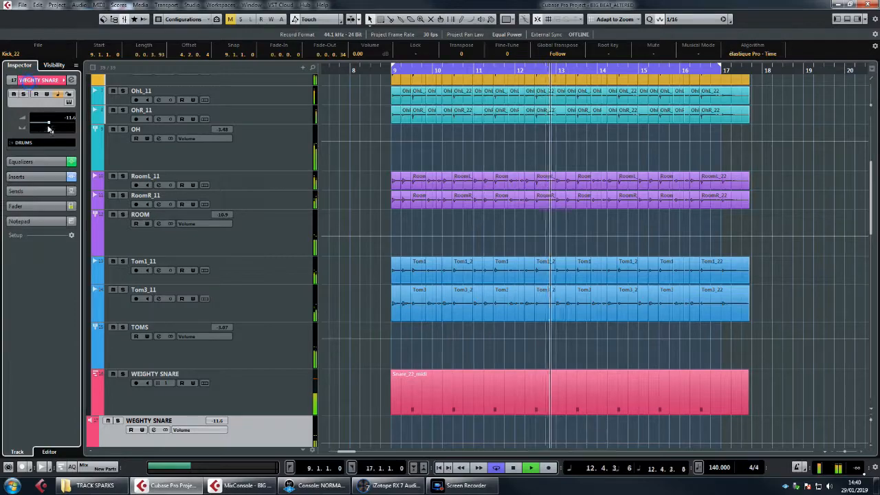
drag(49, 122, 52, 123)
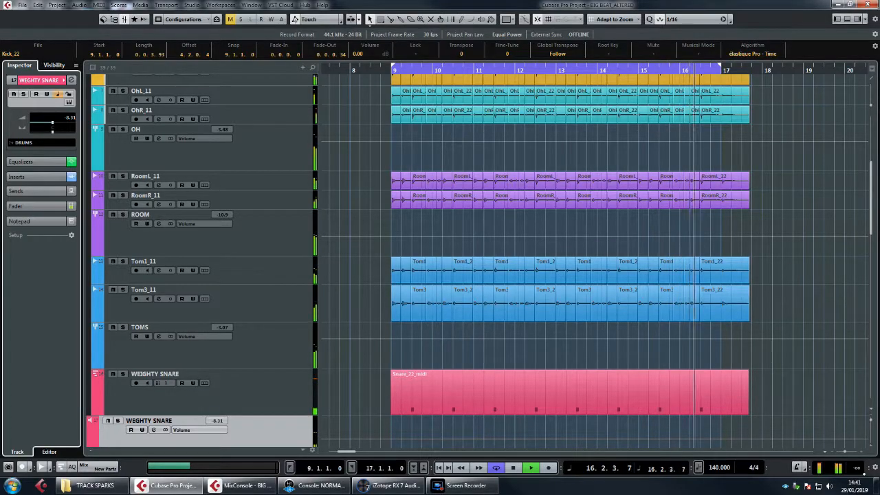
key(space)
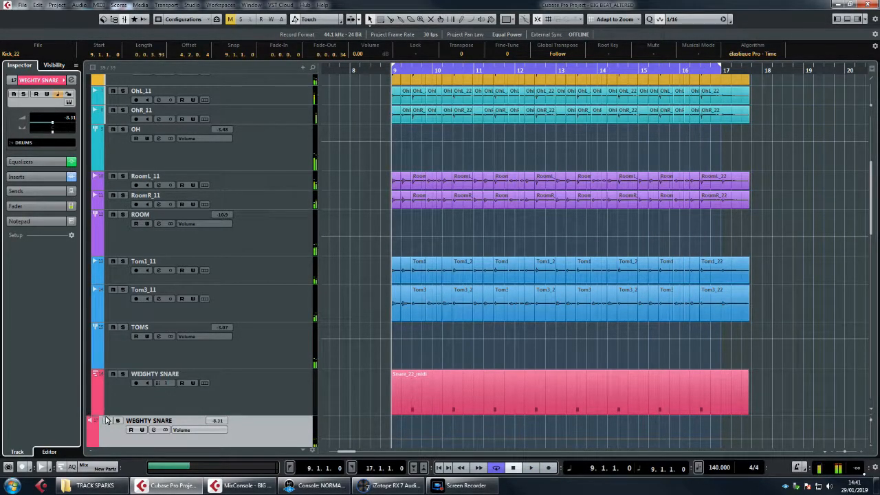
Step: Mute WEGHTY SNARE and KIK SUB and play the loop to hear the drums without reinforcement
scroll(337, 200, up, 5)
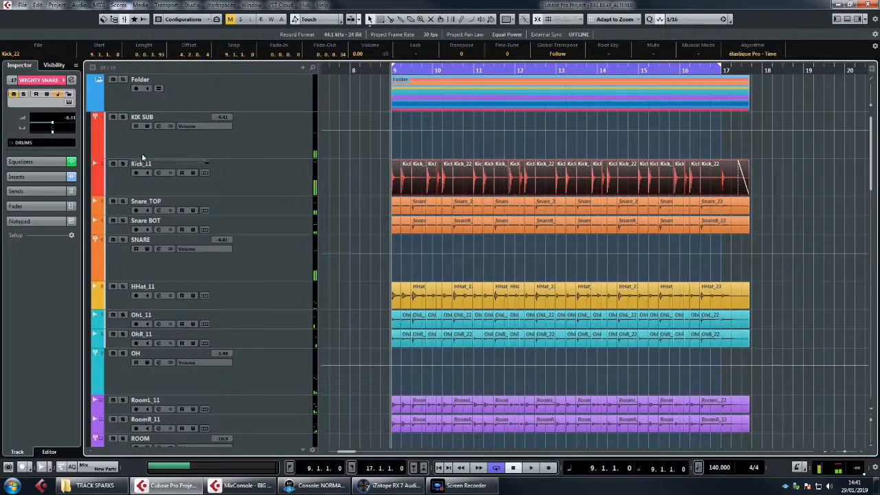
click(114, 118)
key(space)
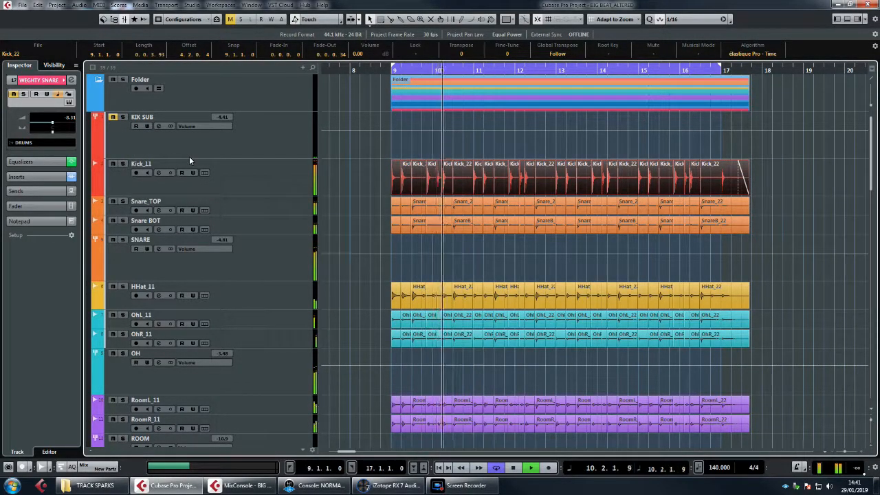
key(space)
Step: Unmute KIK SUB and WEGHTY SNARE and play the loop to hear the reinforced drums
click(112, 120)
scroll(94, 372, down, 5)
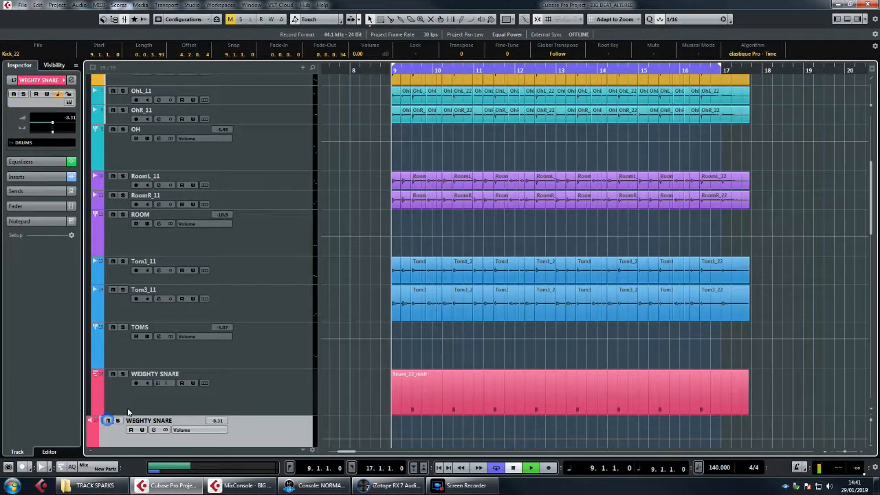
key(space)
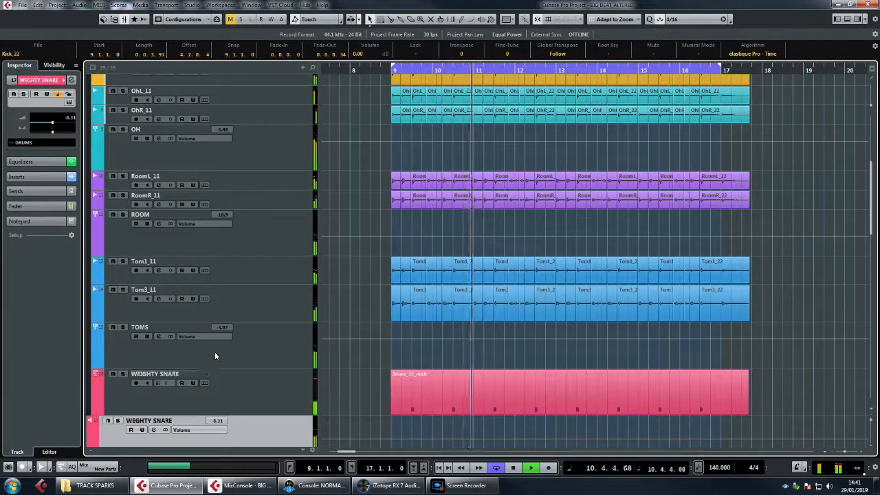
key(space)
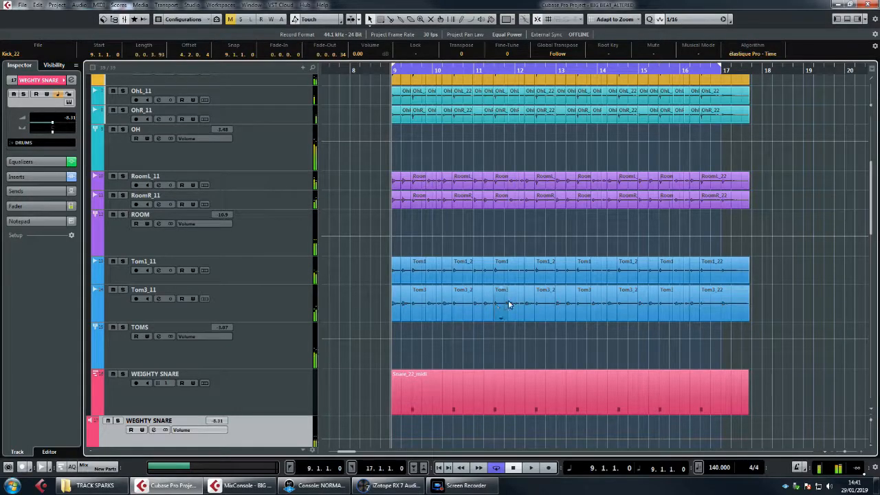
scroll(558, 271, down, 2)
scroll(559, 271, up, 3)
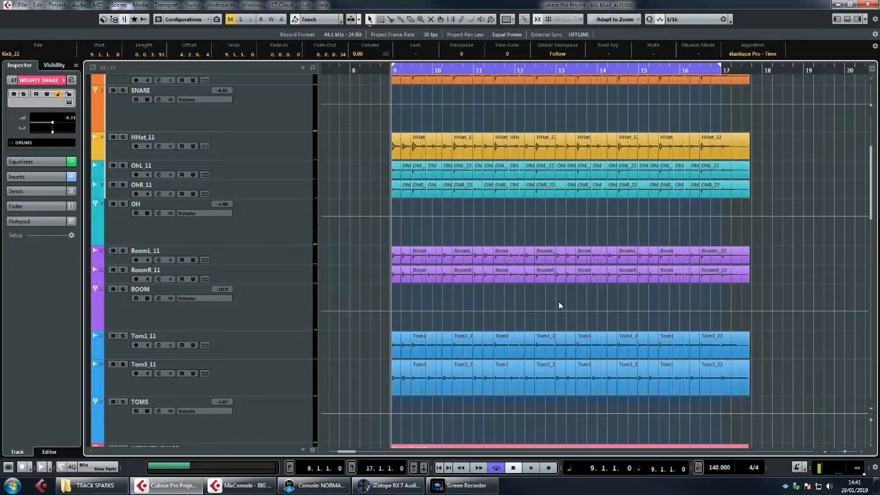
scroll(580, 295, up, 2)
scroll(581, 295, down, 2)
scroll(581, 296, down, 3)
scroll(581, 296, up, 2)
scroll(581, 295, down, 2)
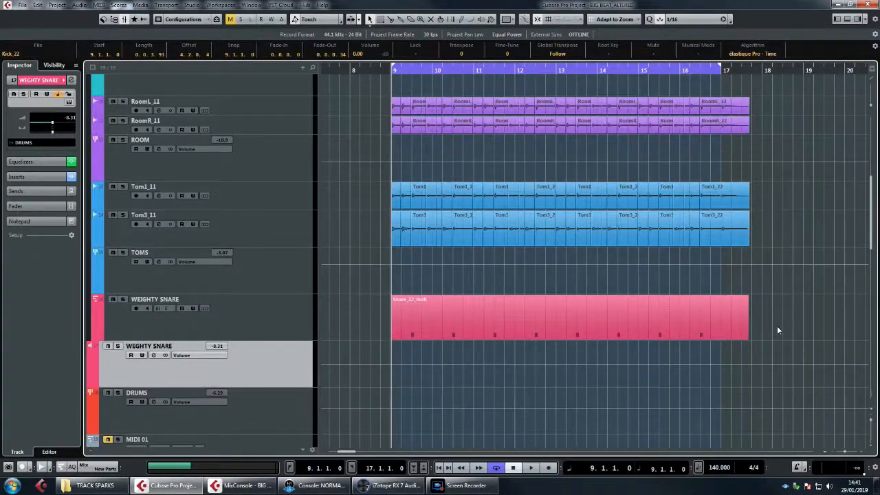